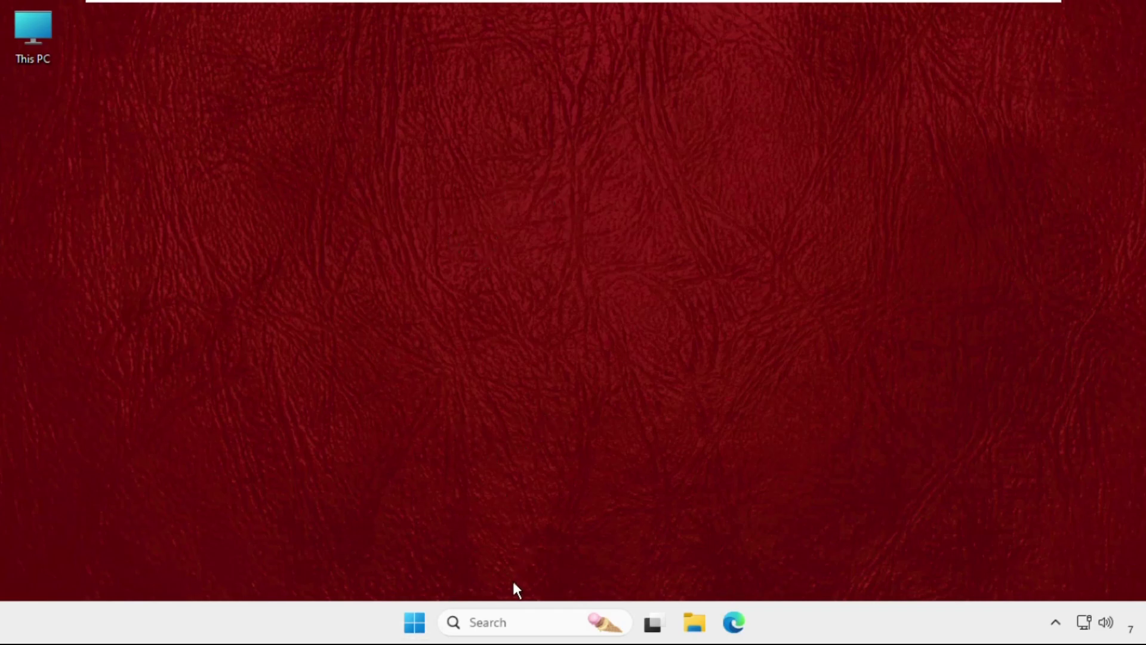
Step: Search for 'serv' and launch the Services console from the results
left_click(507, 618)
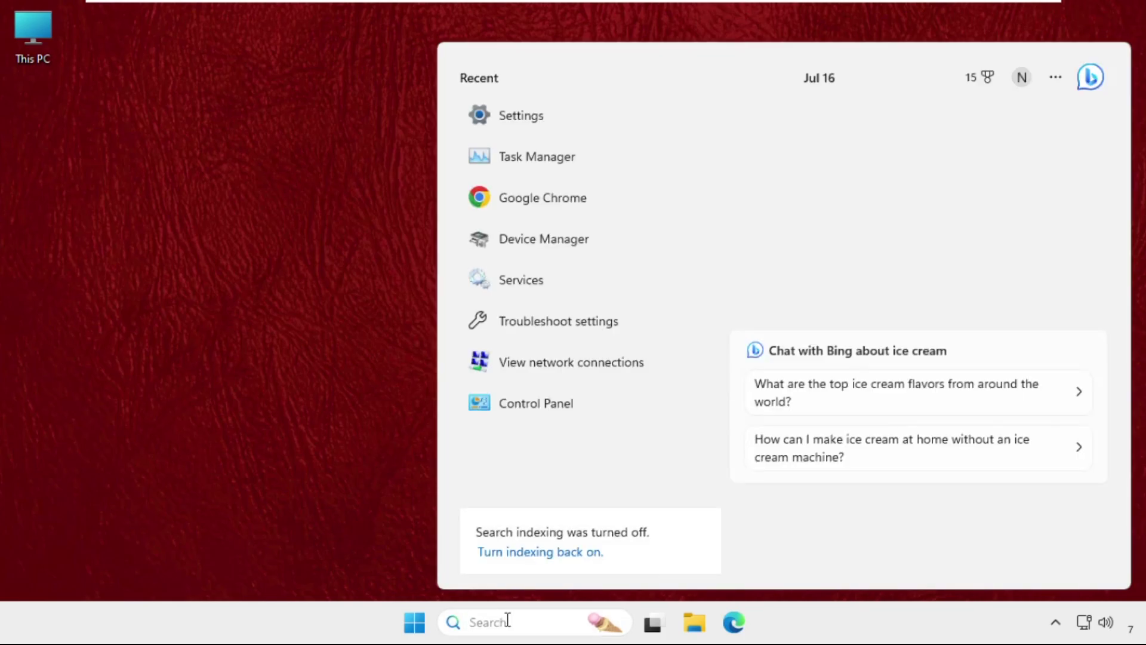
type("serv")
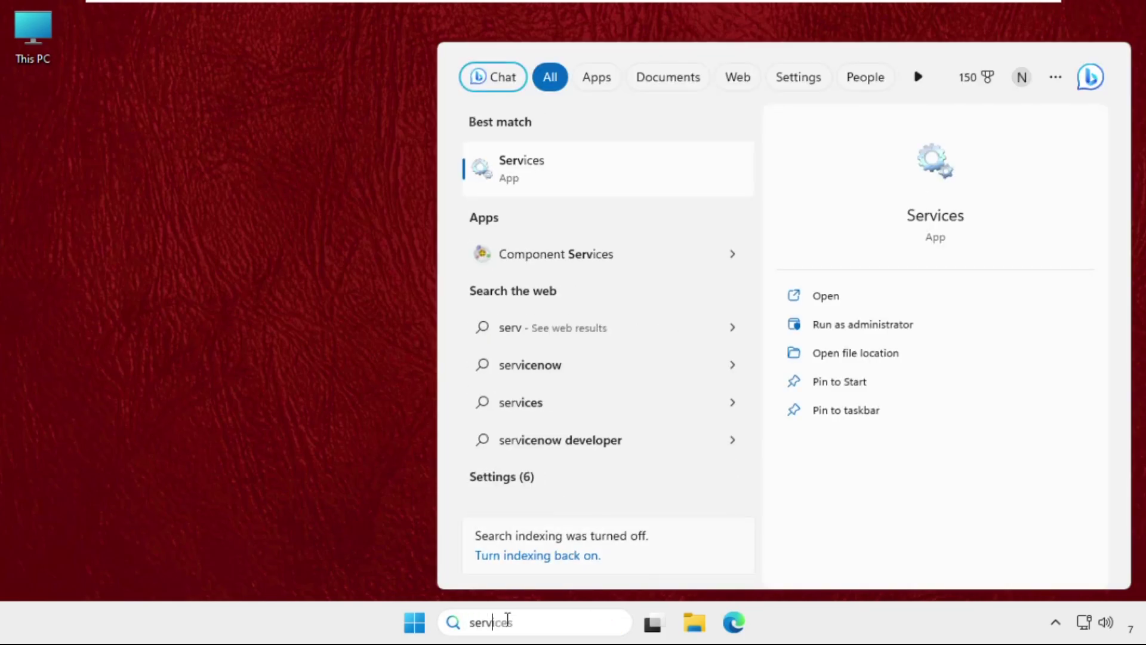
left_click(559, 161)
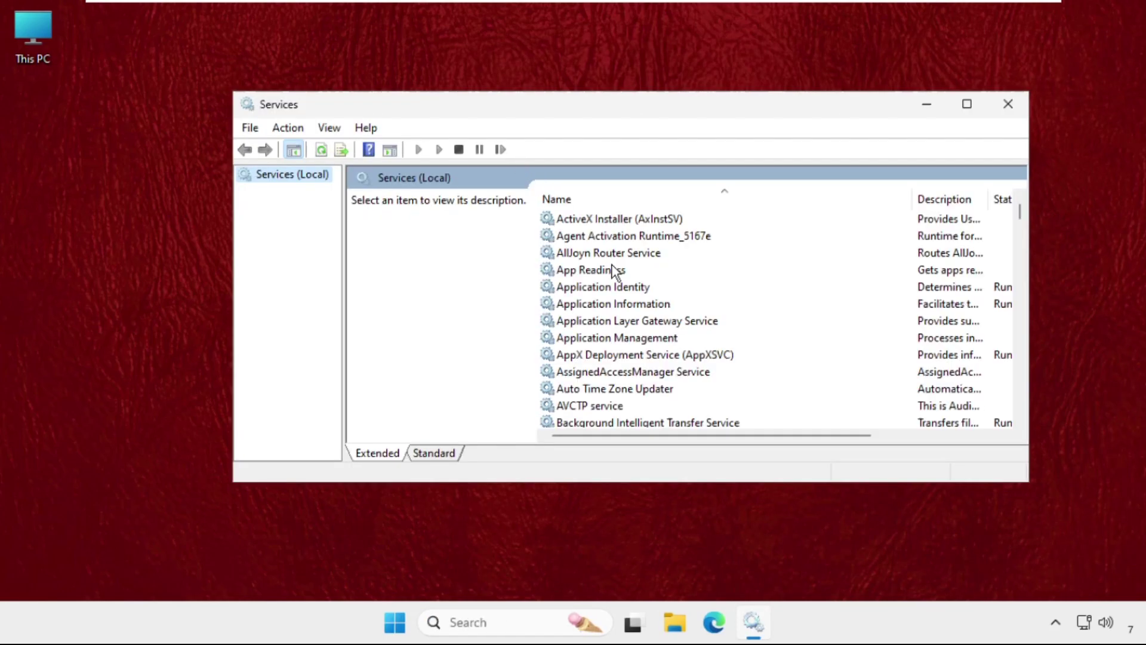
Step: Browse the services list and select Background Intelligent Transfer Service
scroll(615, 272, "down", 4)
left_click(612, 268)
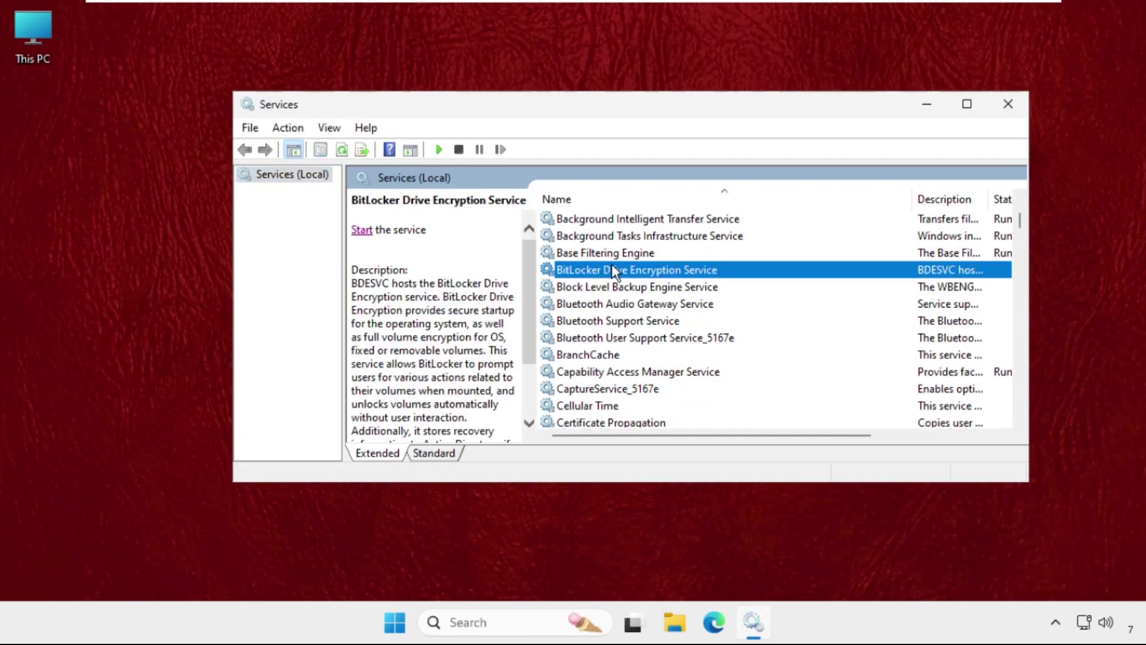
key("Down")
key("Down")
key("Down")
key("Down")
key("Down")
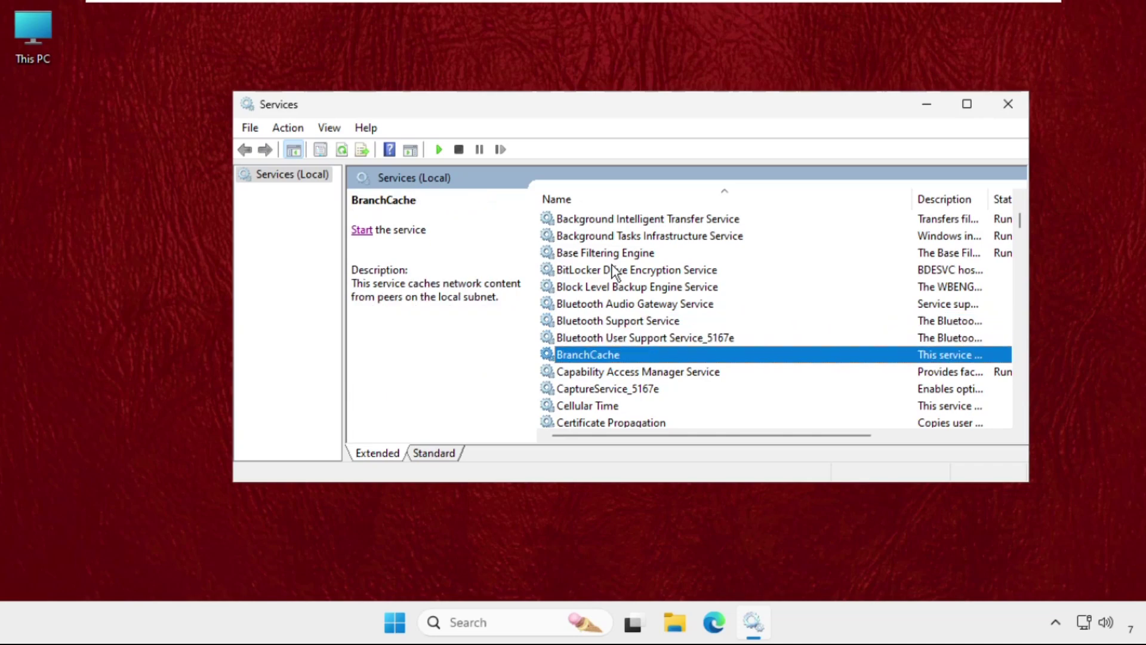
scroll(615, 273, "up", 1)
left_click(633, 277)
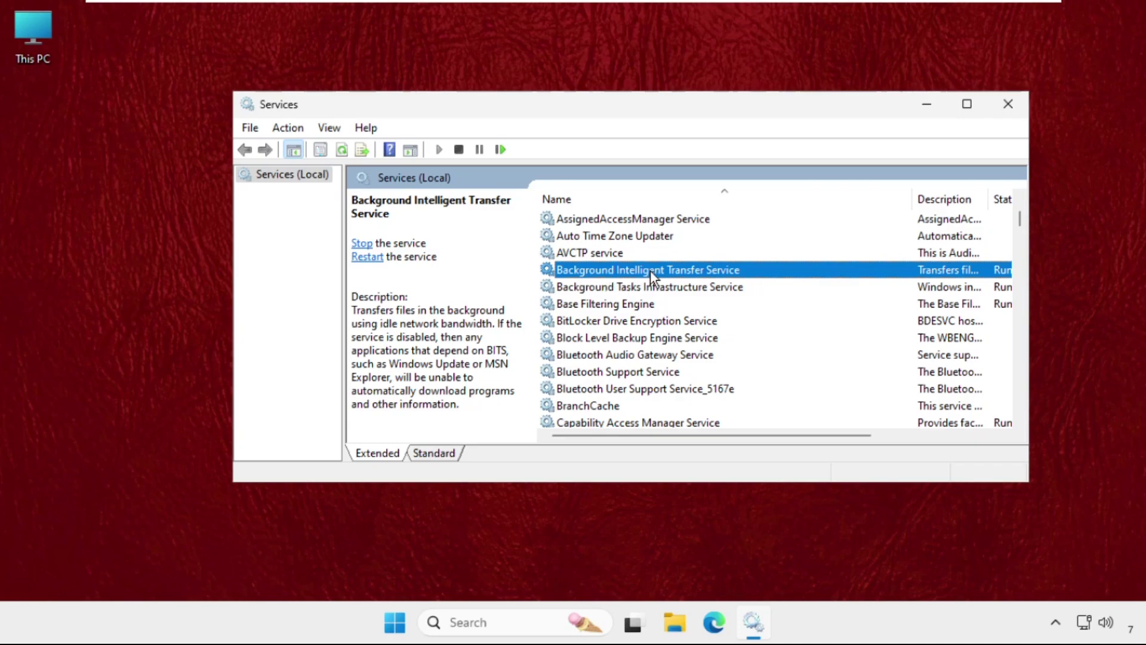
Step: Change Background Intelligent Transfer Service's startup type to Disabled in its Properties and apply
right_click(662, 274)
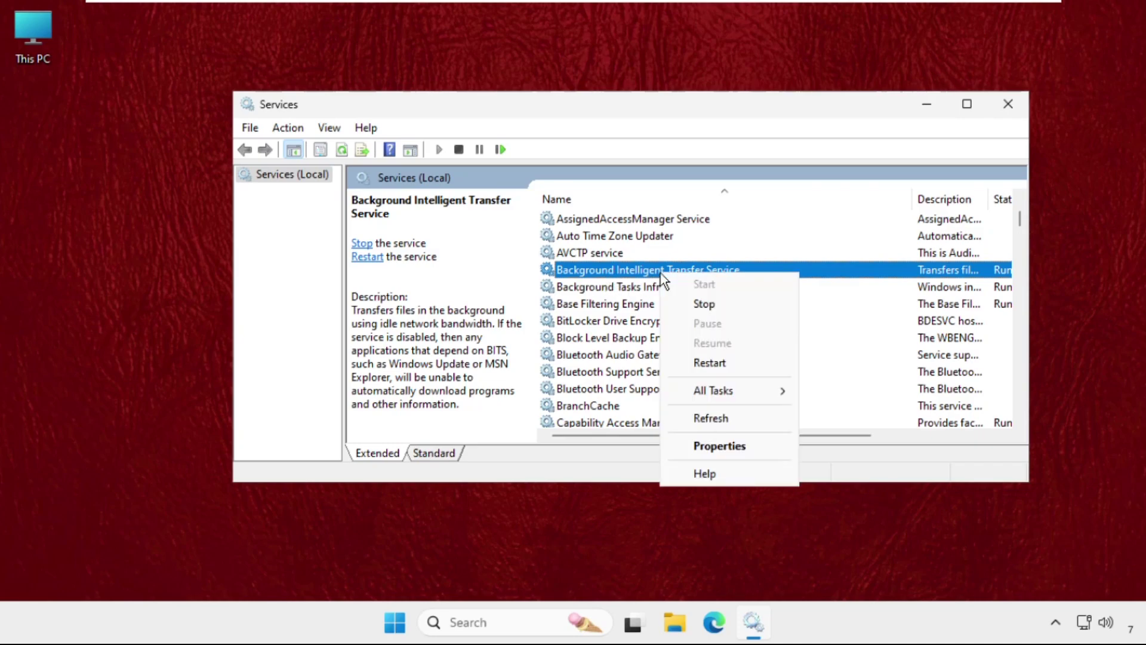
left_click(724, 445)
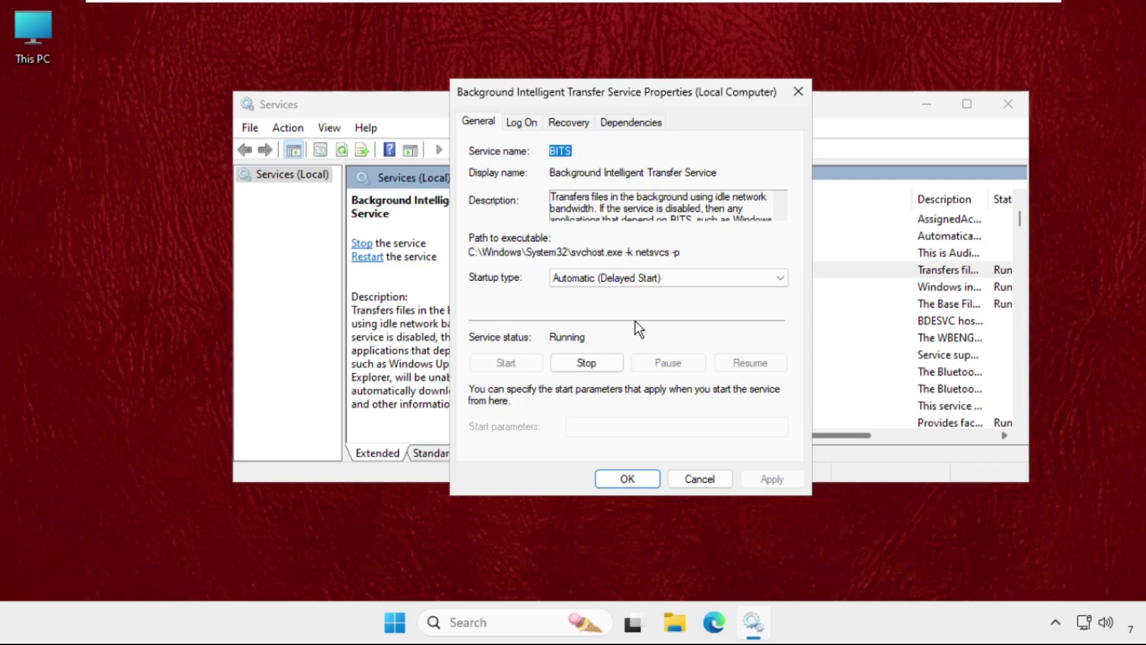
left_click(612, 279)
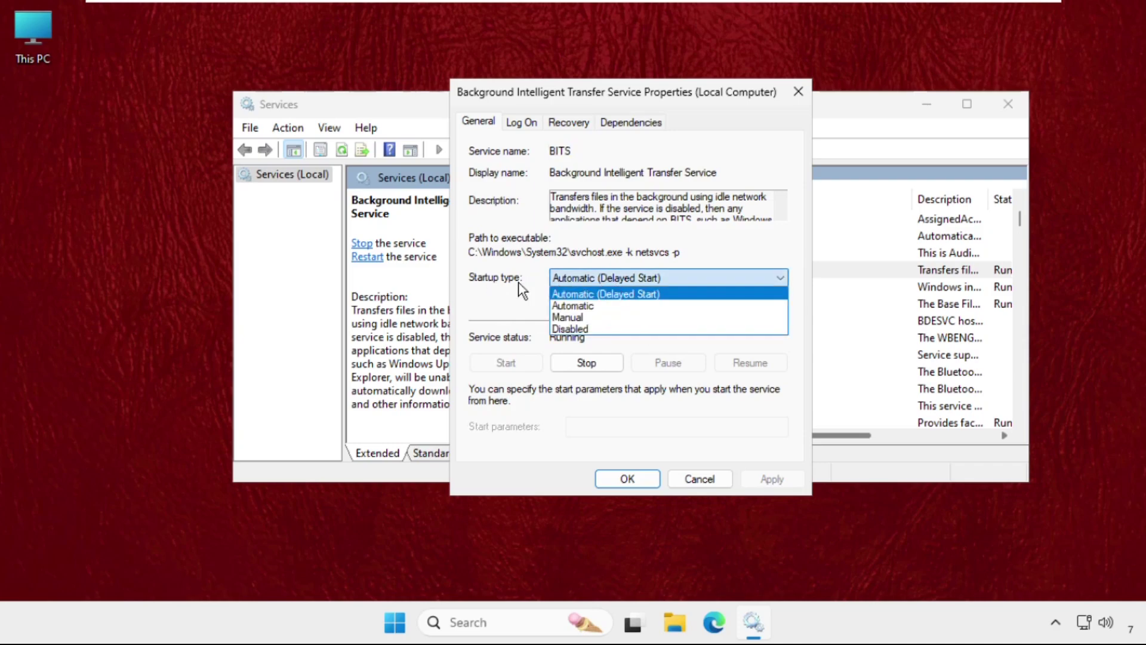
left_click(619, 330)
left_click(771, 478)
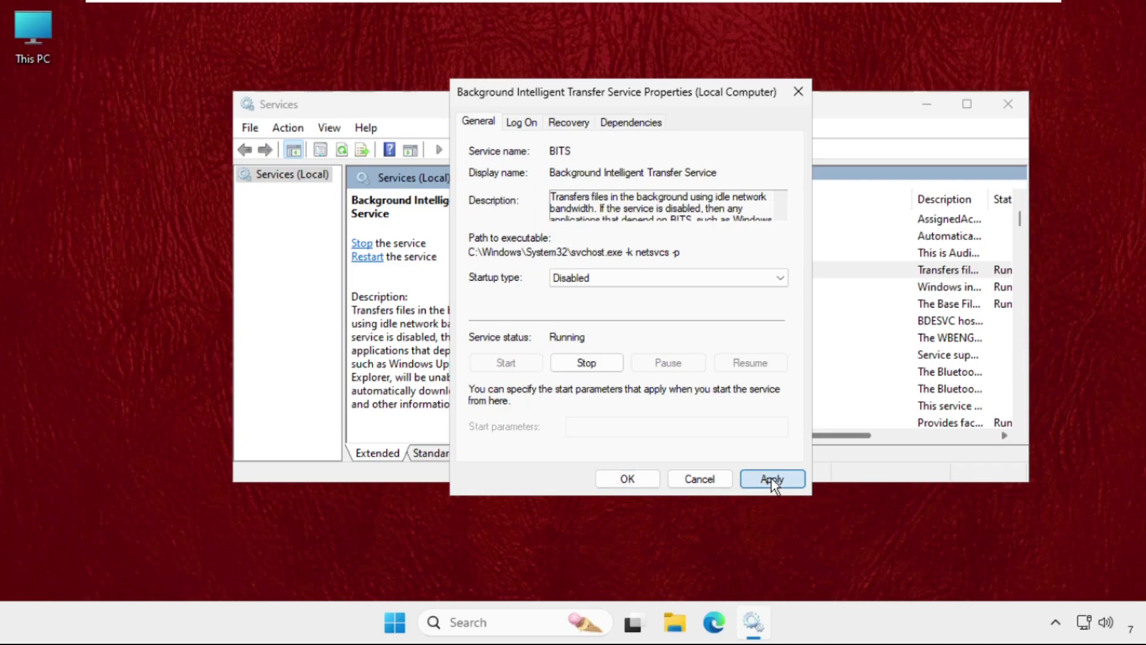
left_click(627, 477)
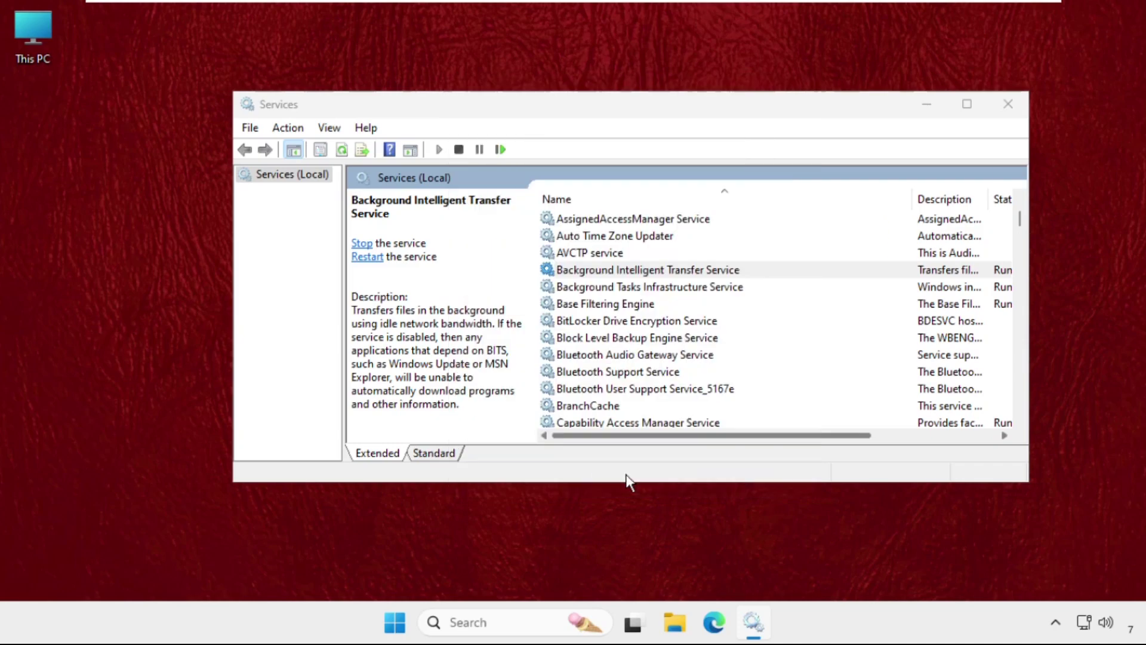
Step: Jump to the S services and select SysMain
left_click(614, 356)
scroll(616, 358, "down", 4)
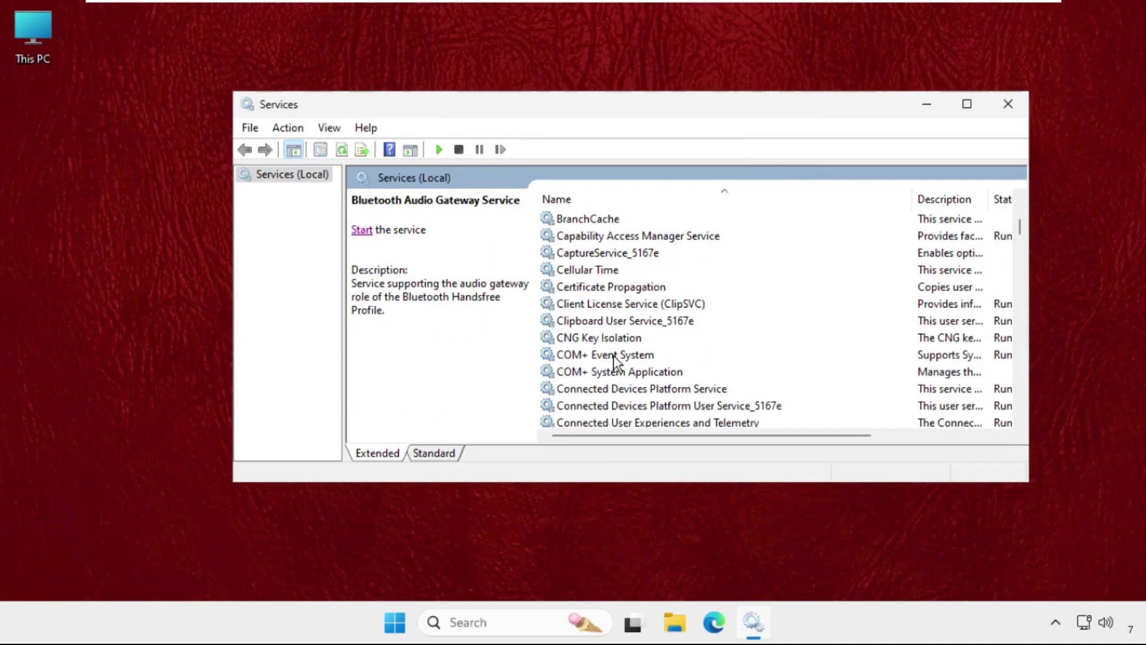
key("s")
key("s")
key("s")
key("s")
key("s")
key("s")
key("s")
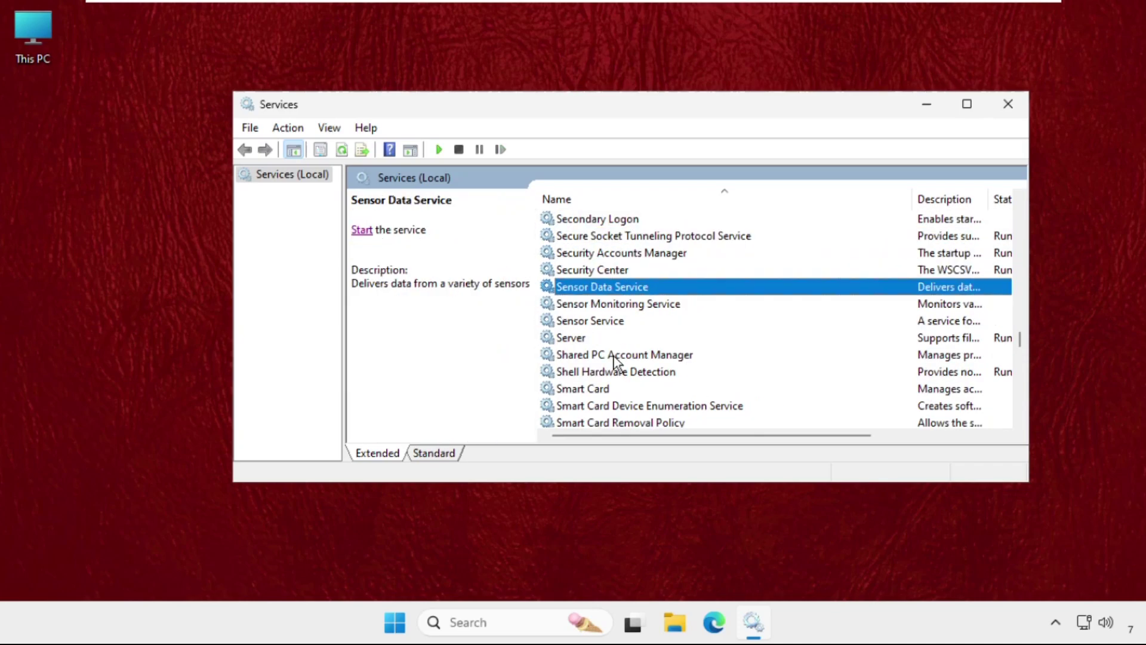
scroll(617, 362, "down", 2)
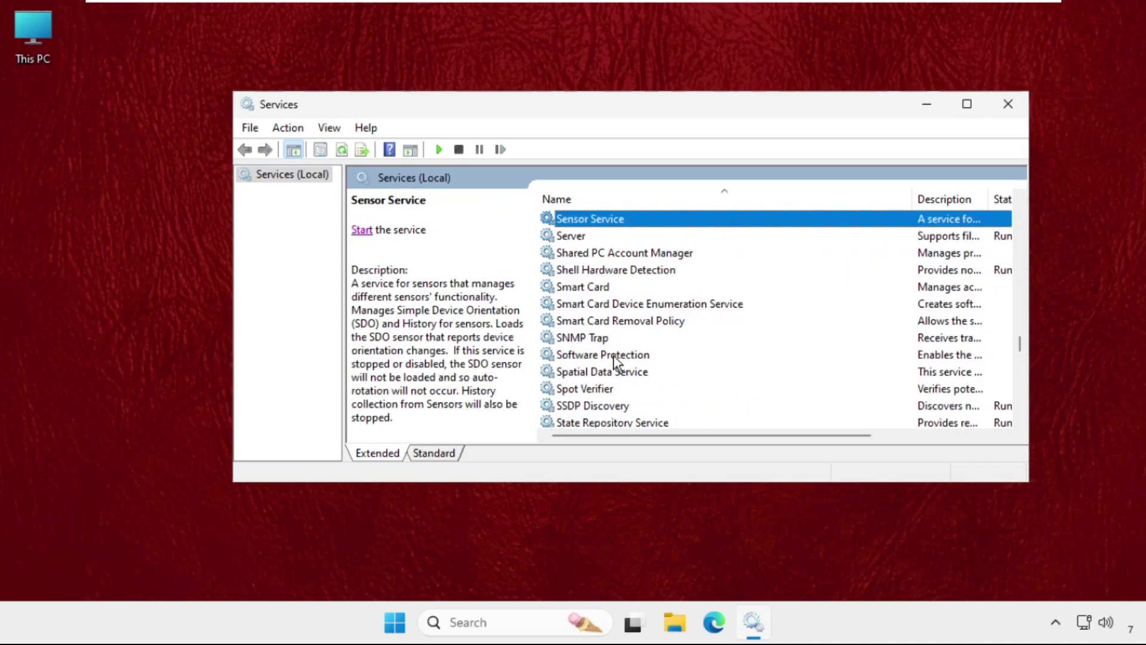
scroll(617, 362, "down", 3)
left_click(612, 355)
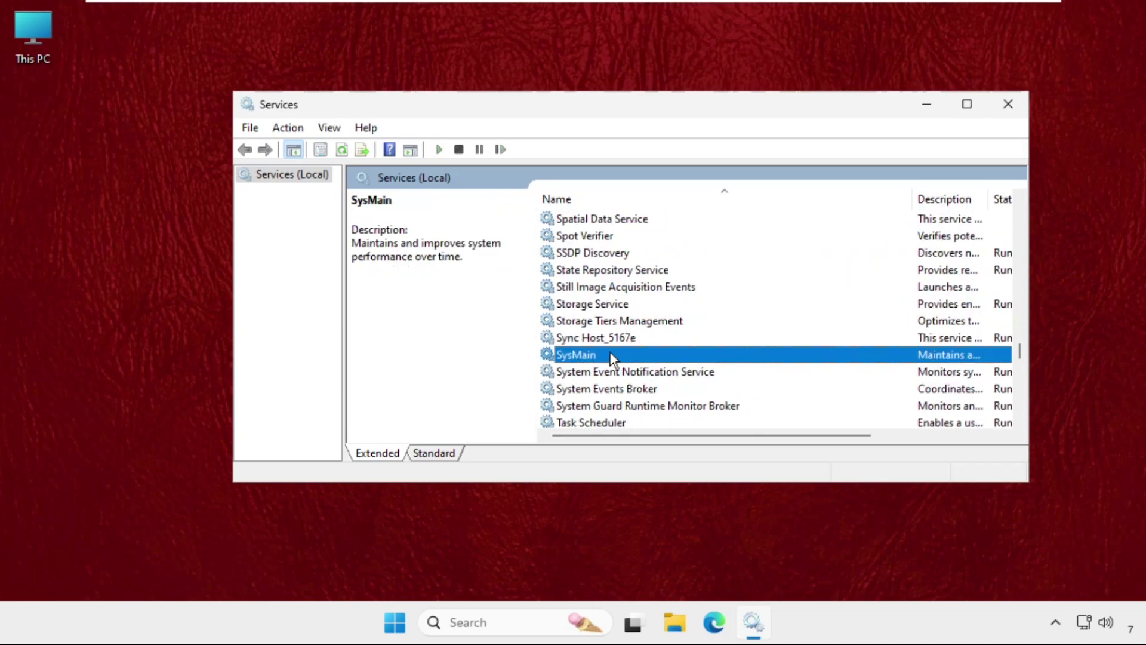
Step: Change SysMain's startup type to Disabled in its Properties and apply
right_click(587, 352)
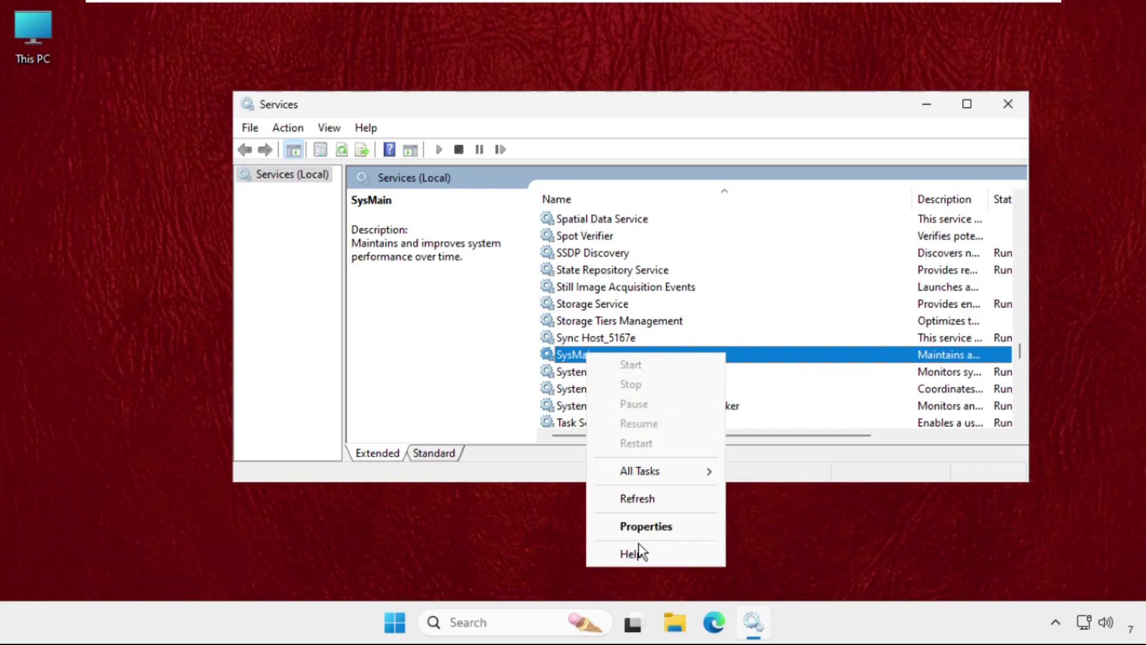
left_click(649, 529)
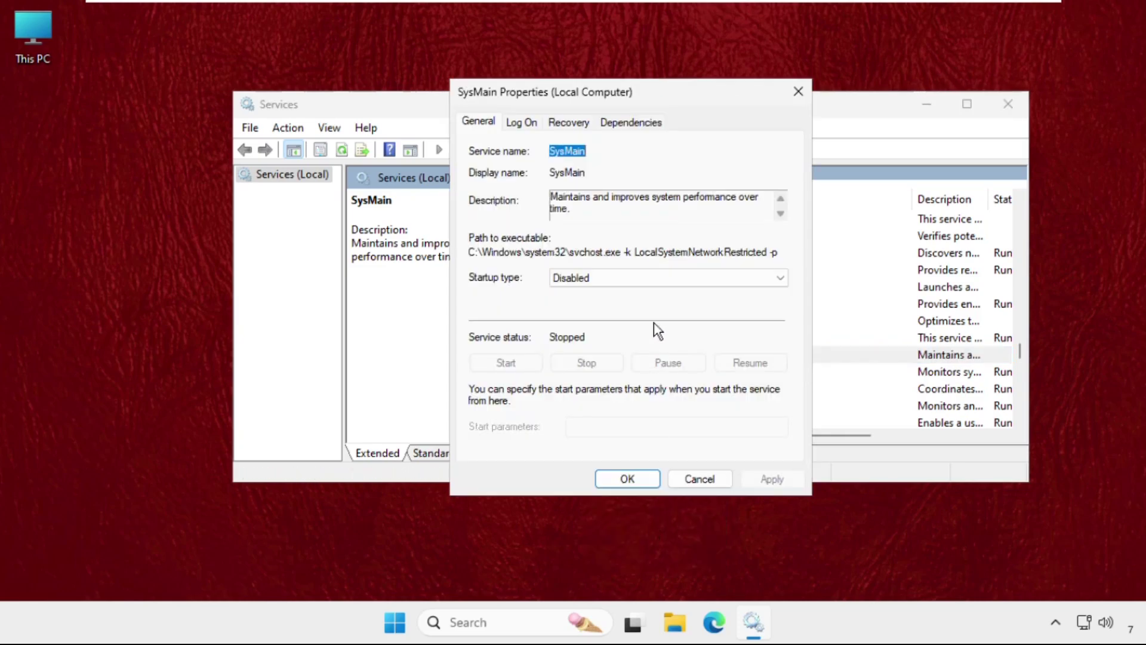
left_click(593, 277)
left_click(600, 328)
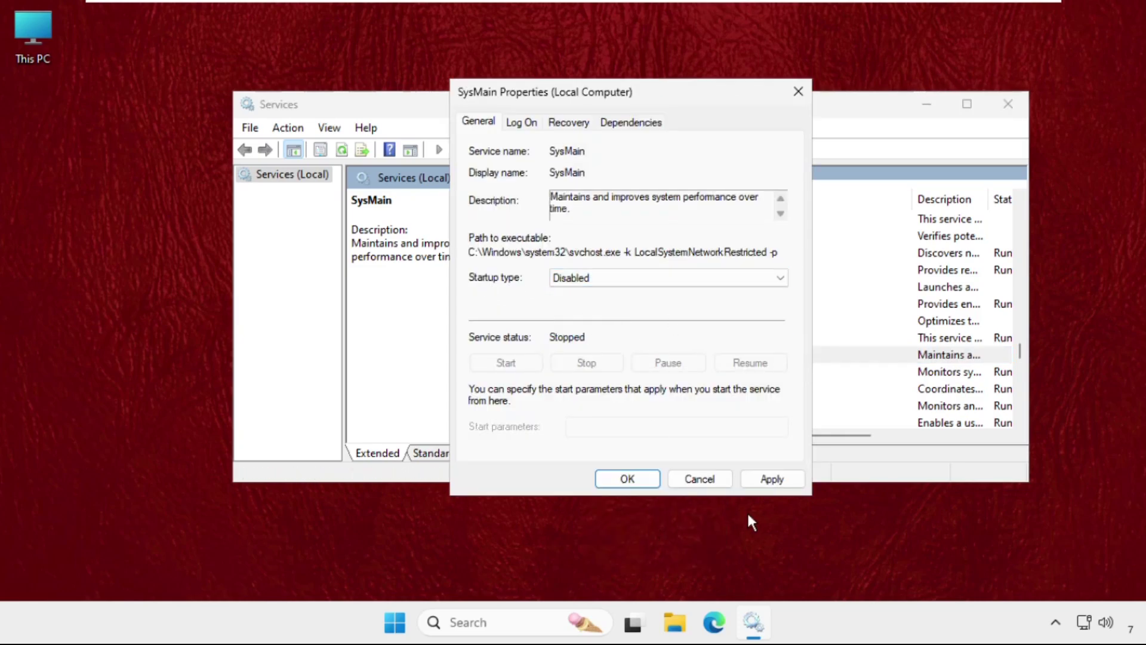
left_click(794, 481)
left_click(619, 482)
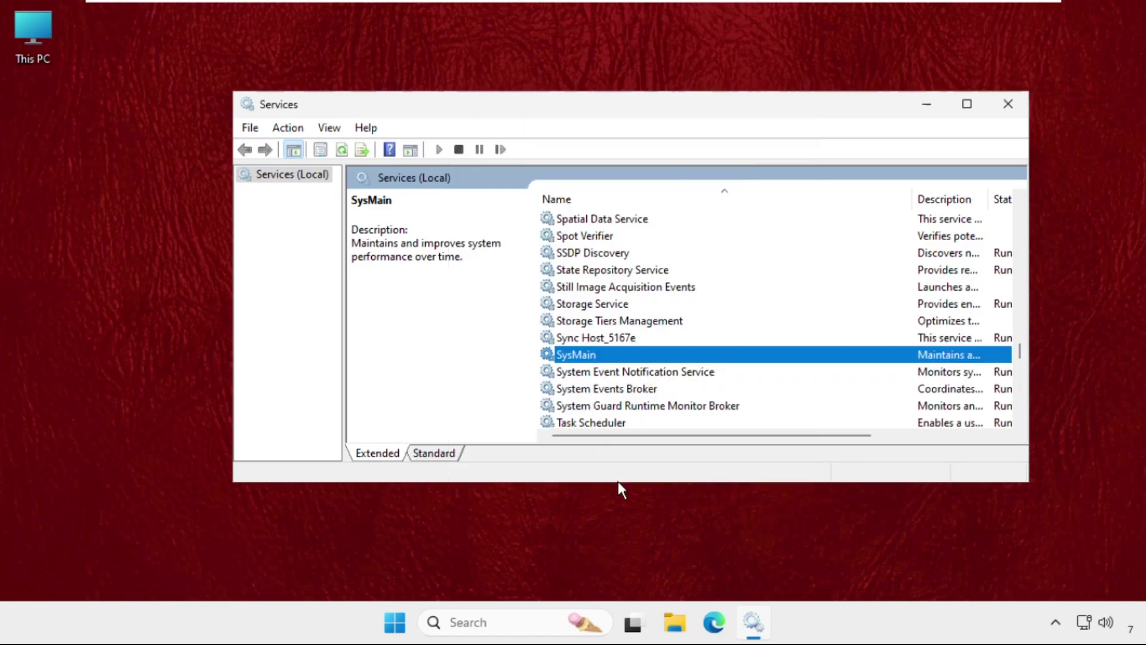
left_click(673, 388)
type("wal")
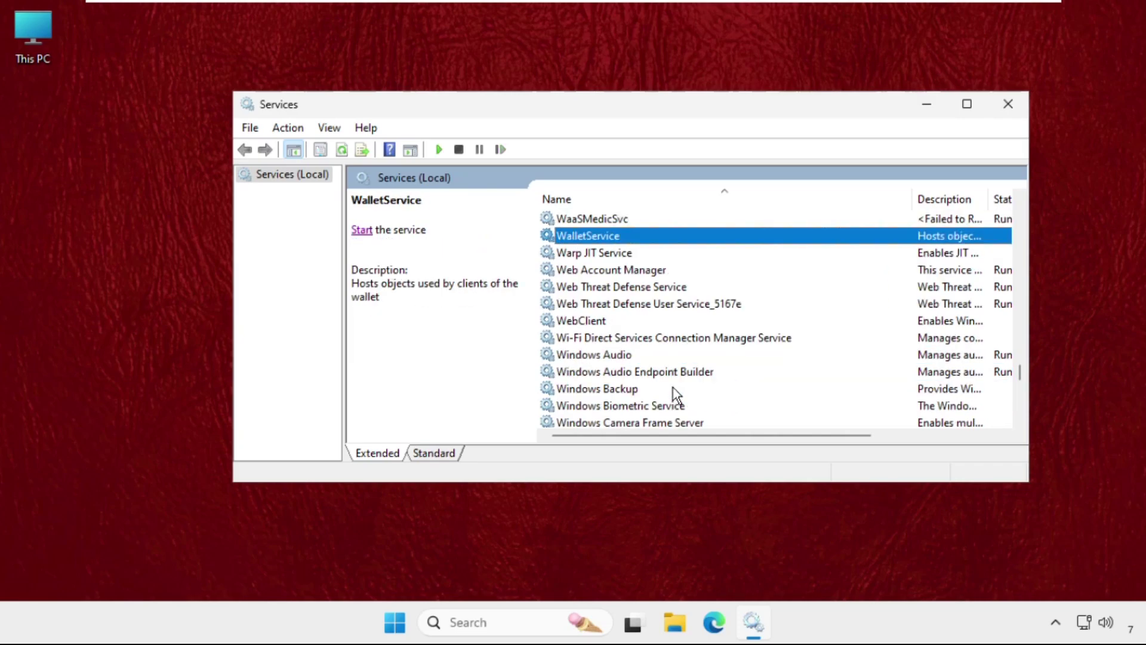
key("Down")
key("Down")
key("Down")
key("Down")
scroll(665, 391, "down", 5)
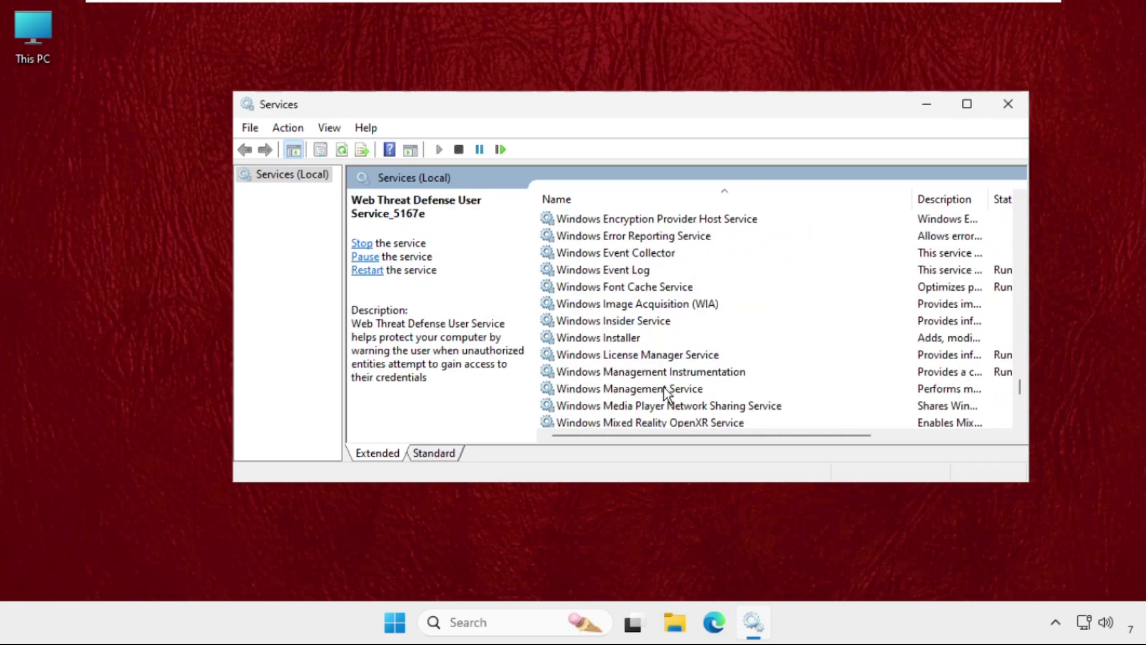
scroll(663, 391, "down", 4)
left_click(611, 374)
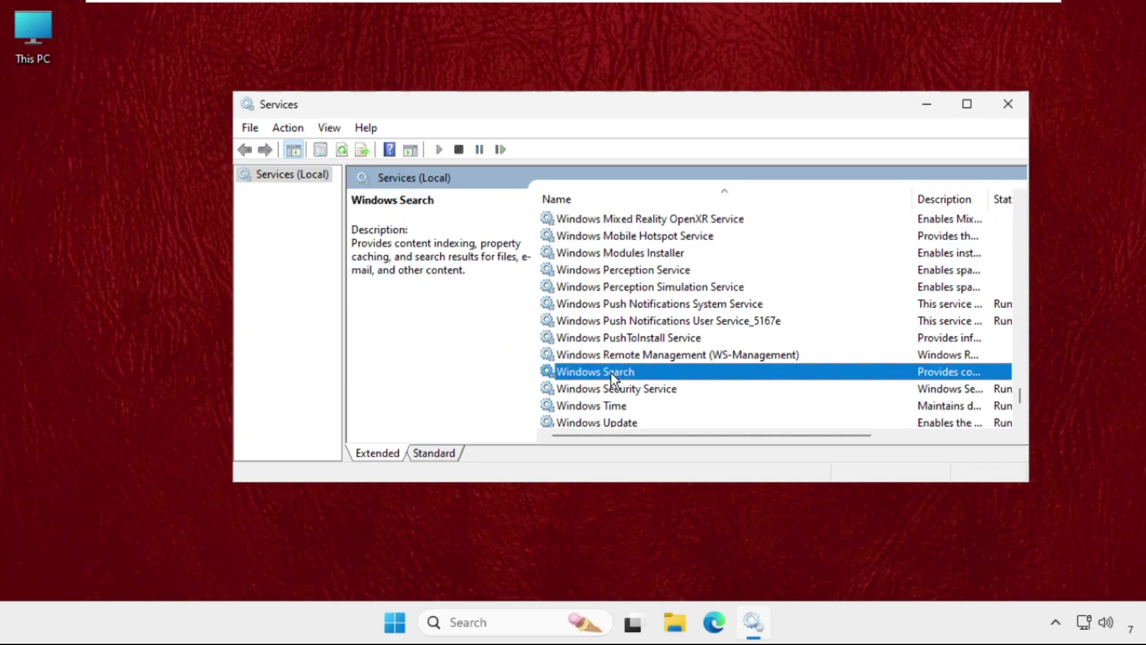
right_click(595, 373)
left_click(661, 545)
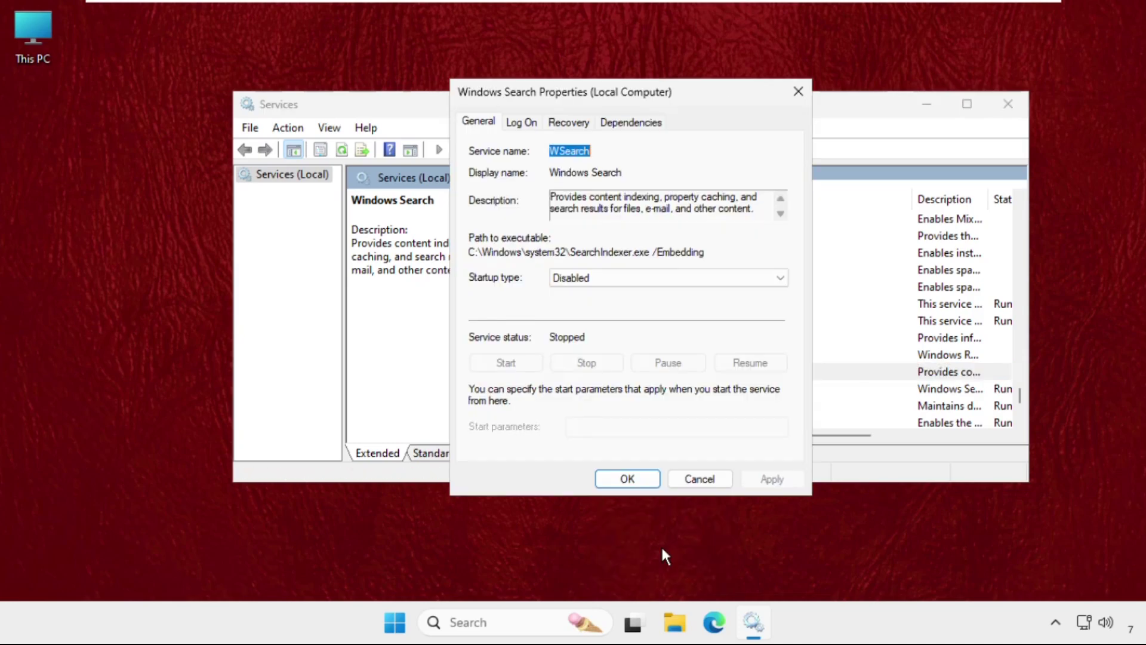
left_click(629, 279)
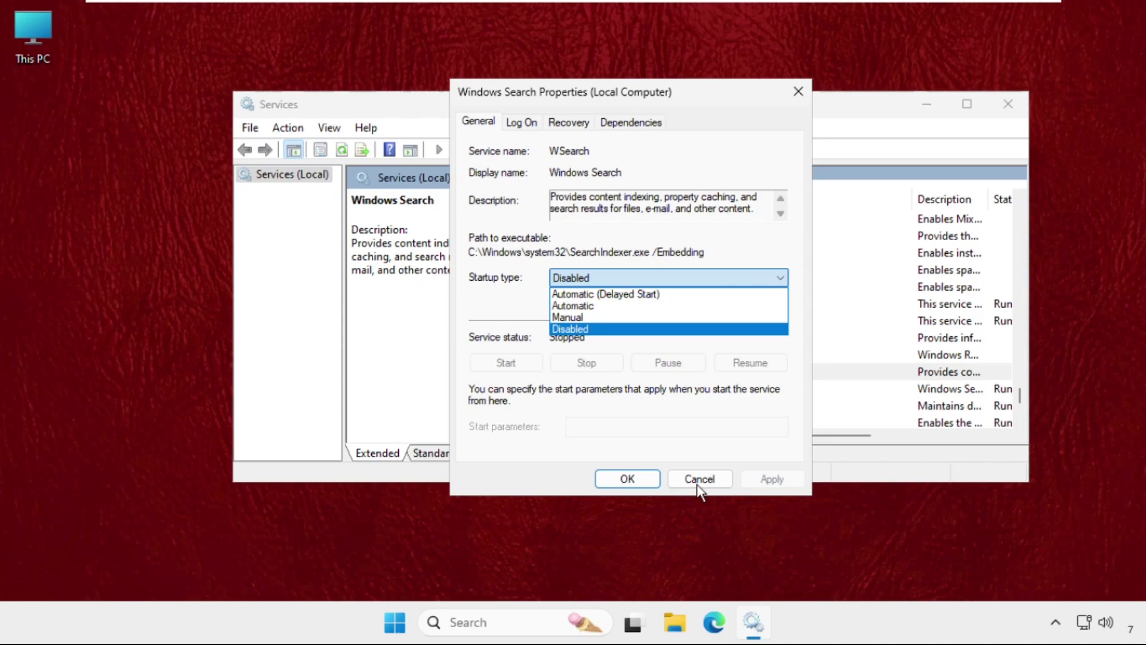
left_click(649, 485)
left_click(649, 485)
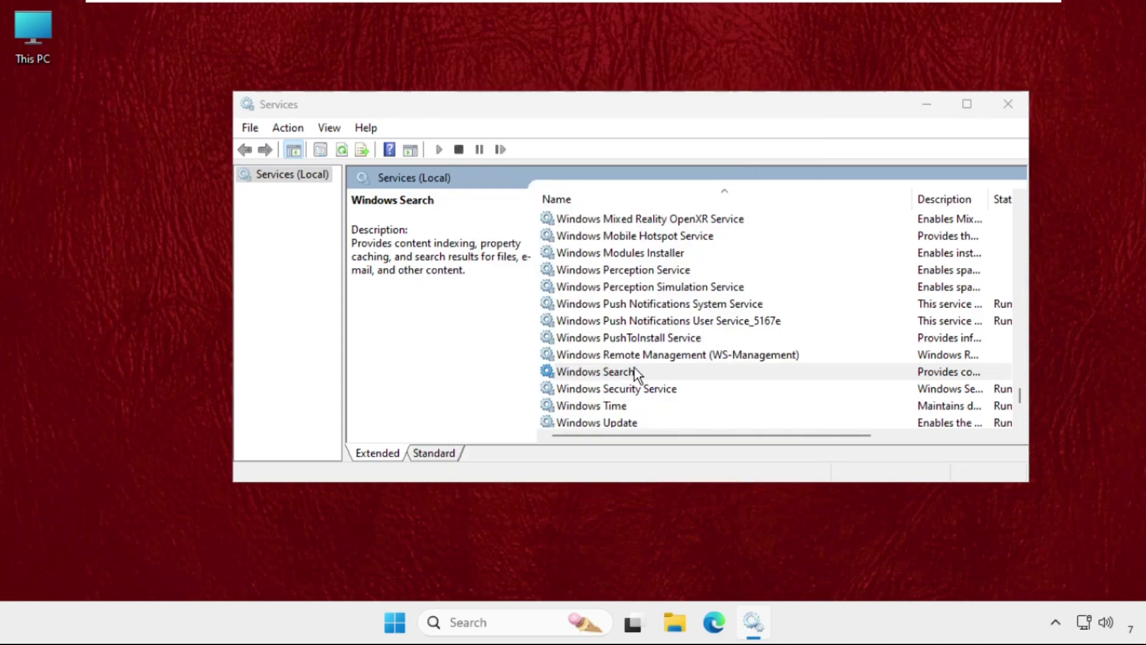
Step: Change Windows Update's startup type to Disabled in its Properties and apply
scroll(636, 368, "down", 2)
left_click(622, 321)
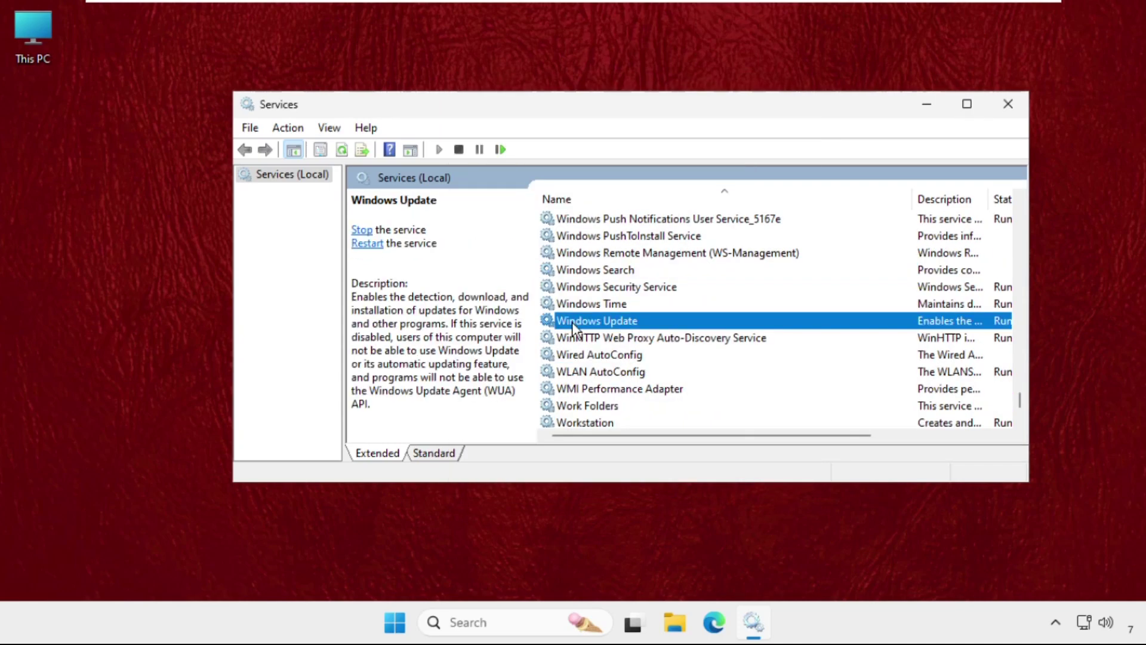
right_click(623, 323)
left_click(673, 500)
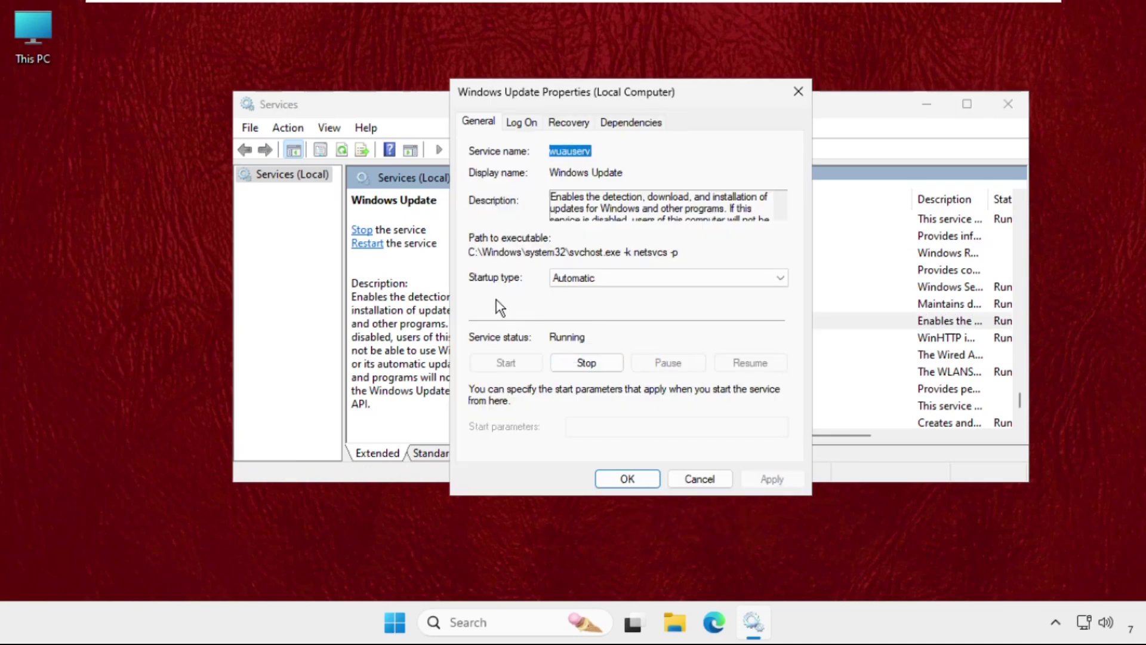
left_click(558, 277)
left_click(600, 328)
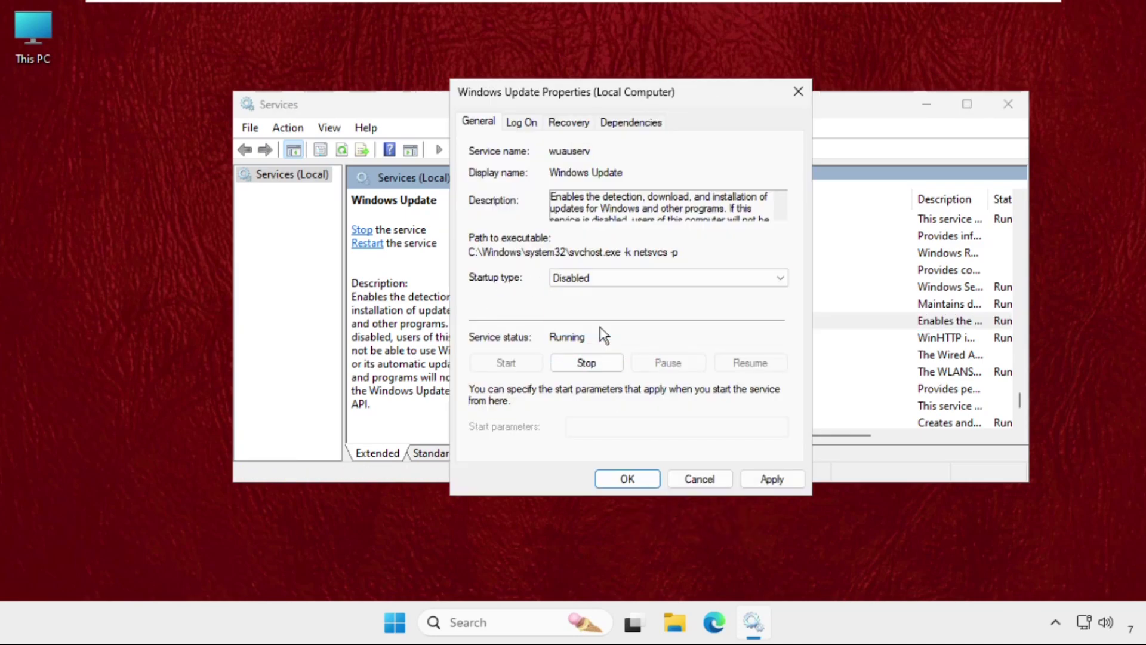
left_click(785, 479)
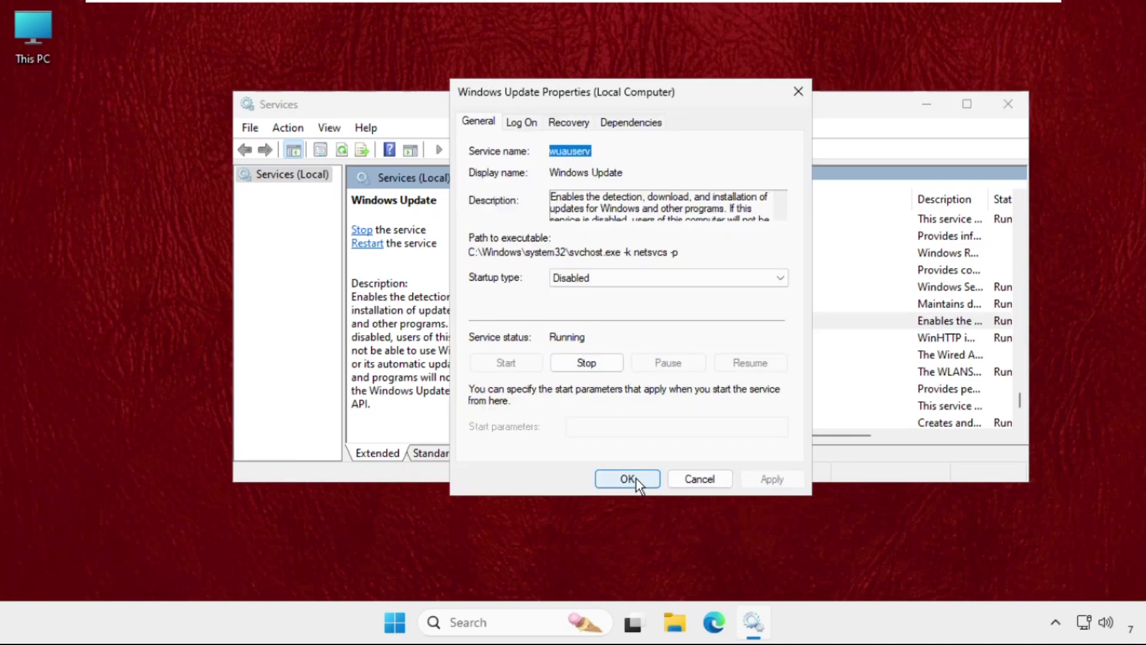
left_click(627, 479)
Step: Close Services and launch Registry Editor by searching 'rego'
left_click(1003, 123)
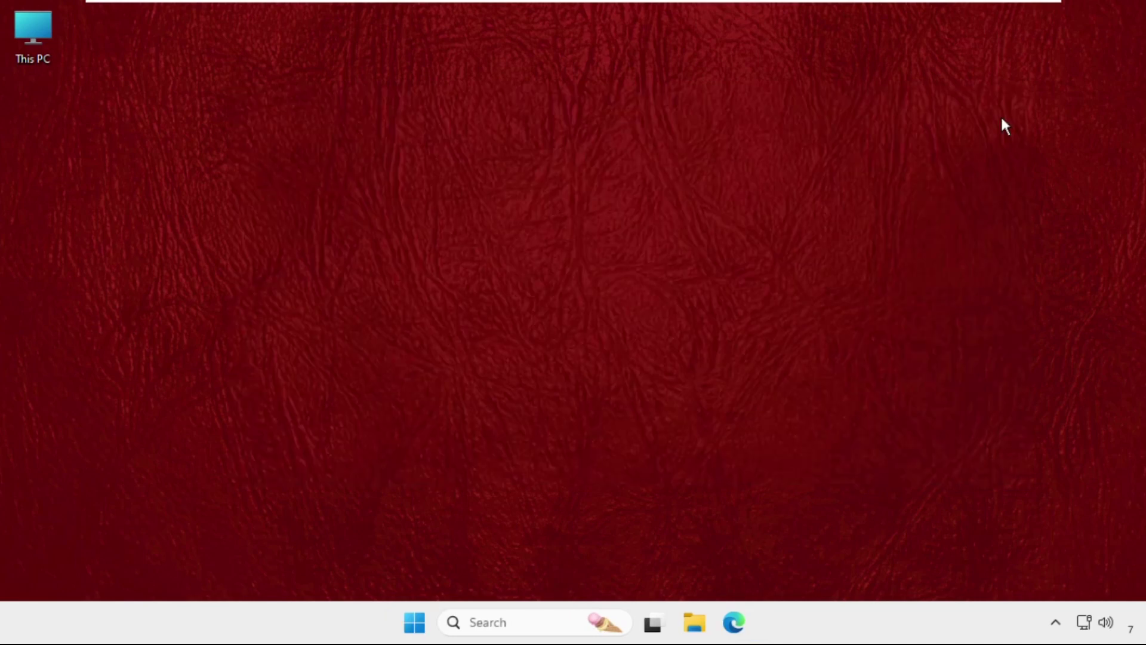
left_click(516, 629)
type("rego")
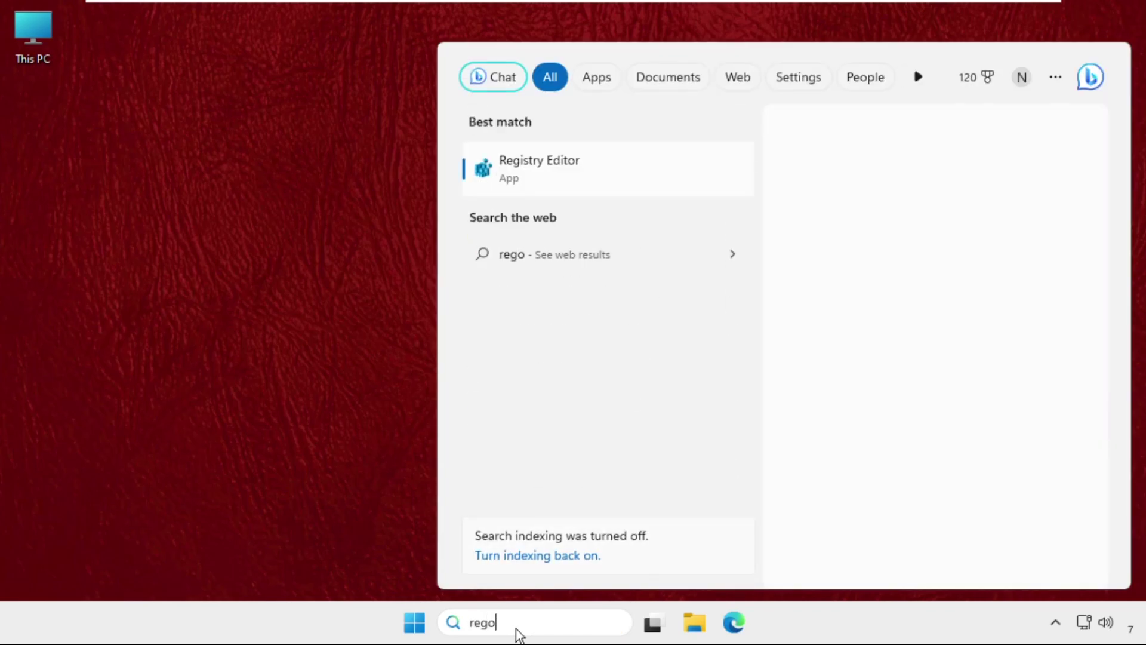
left_click(612, 186)
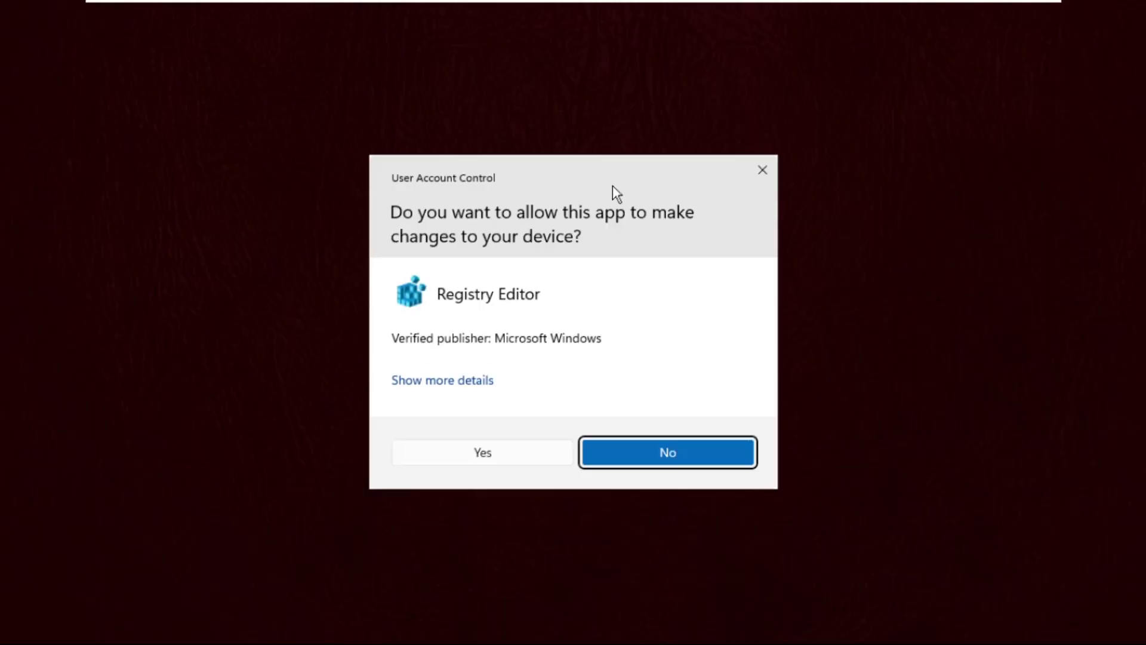
Step: Approve the admin prompt, then collapse i8042prt, Services, CurrentControlSet and SYSTEM keys
left_click(487, 454)
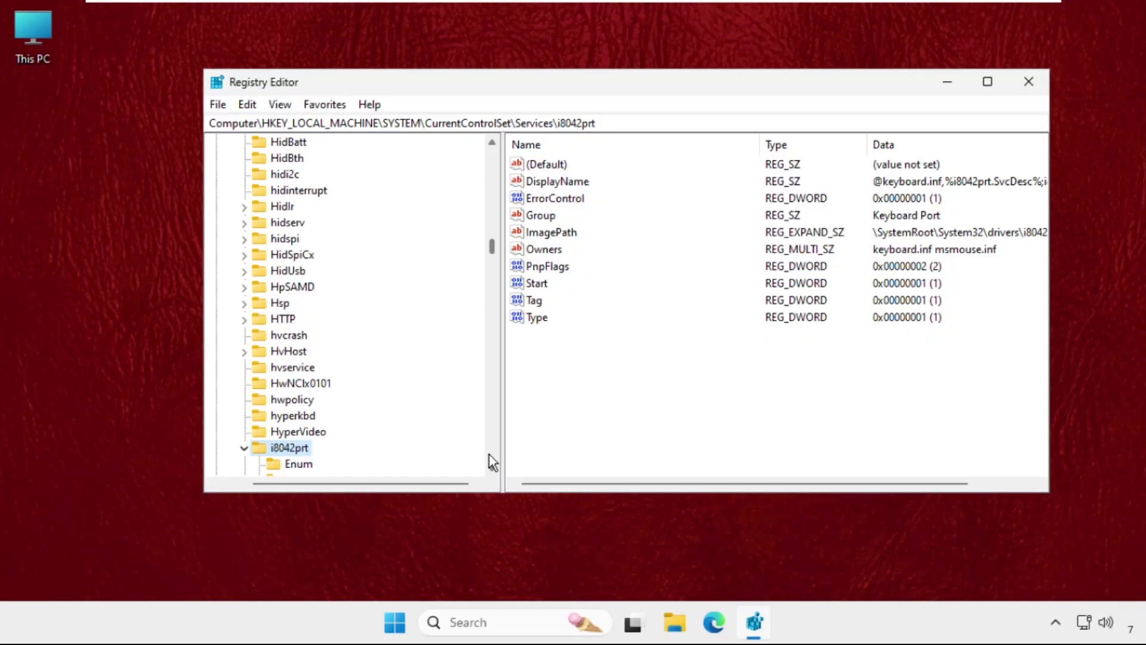
left_click(245, 449)
scroll(269, 376, "up", 6)
scroll(275, 356, "up", 20)
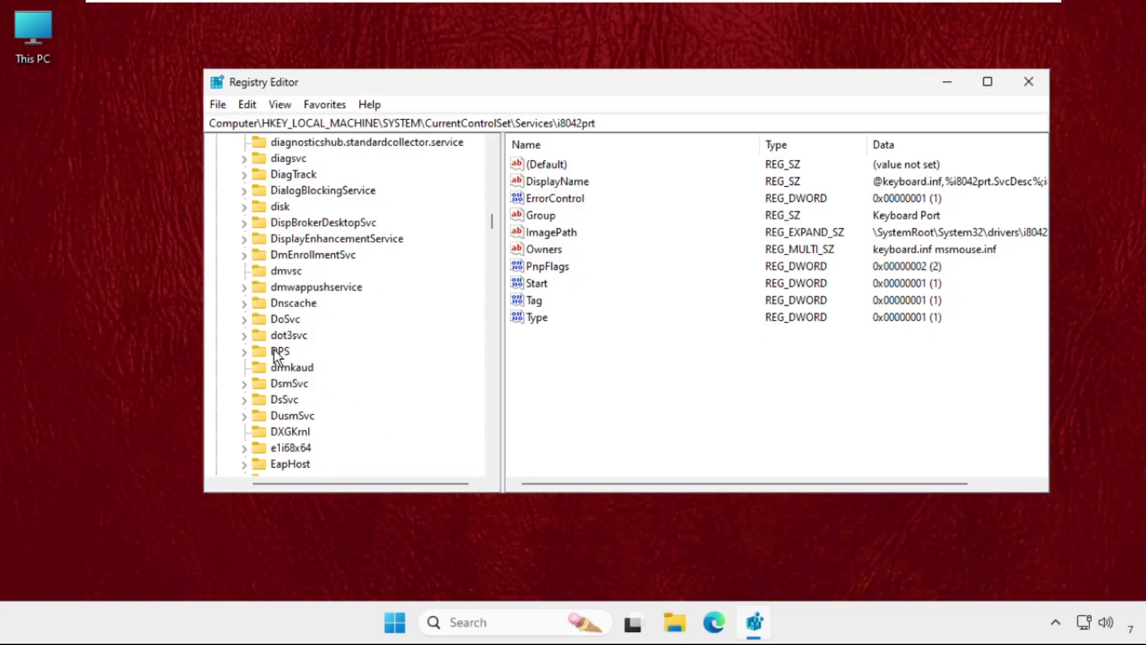
scroll(275, 356, "up", 20)
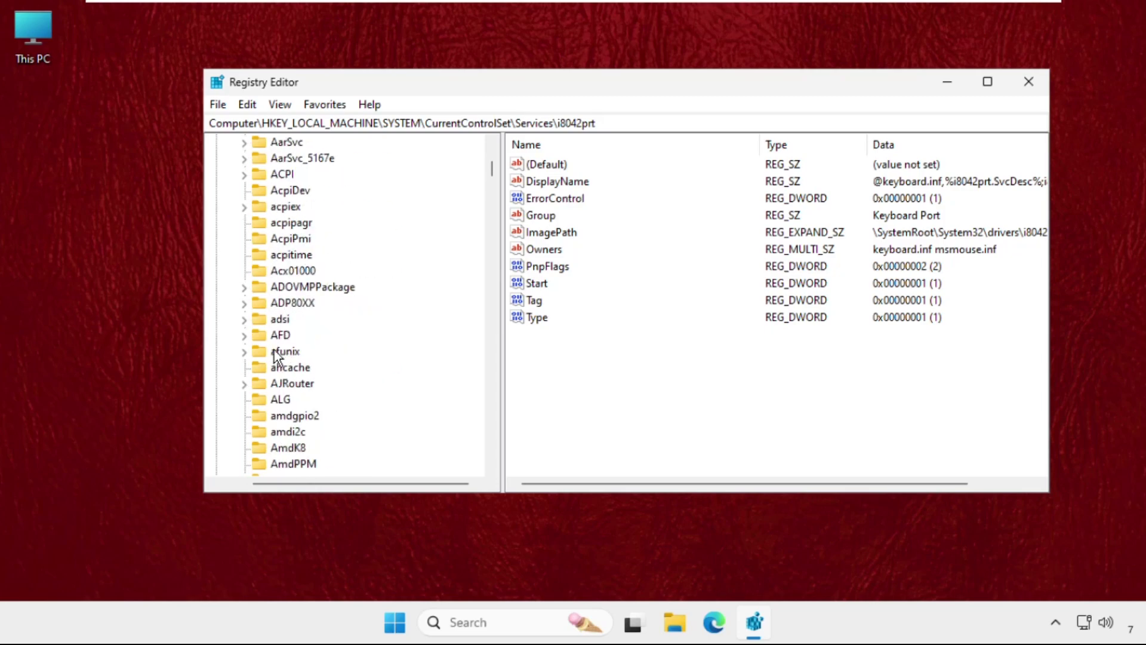
left_click(233, 416)
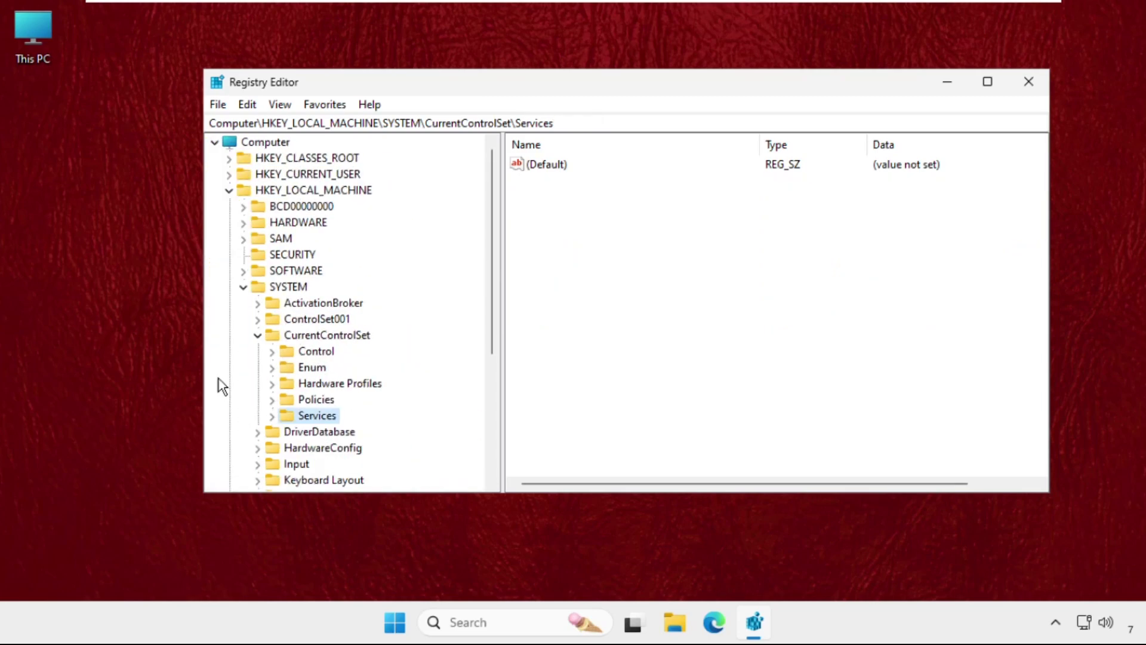
left_click(259, 335)
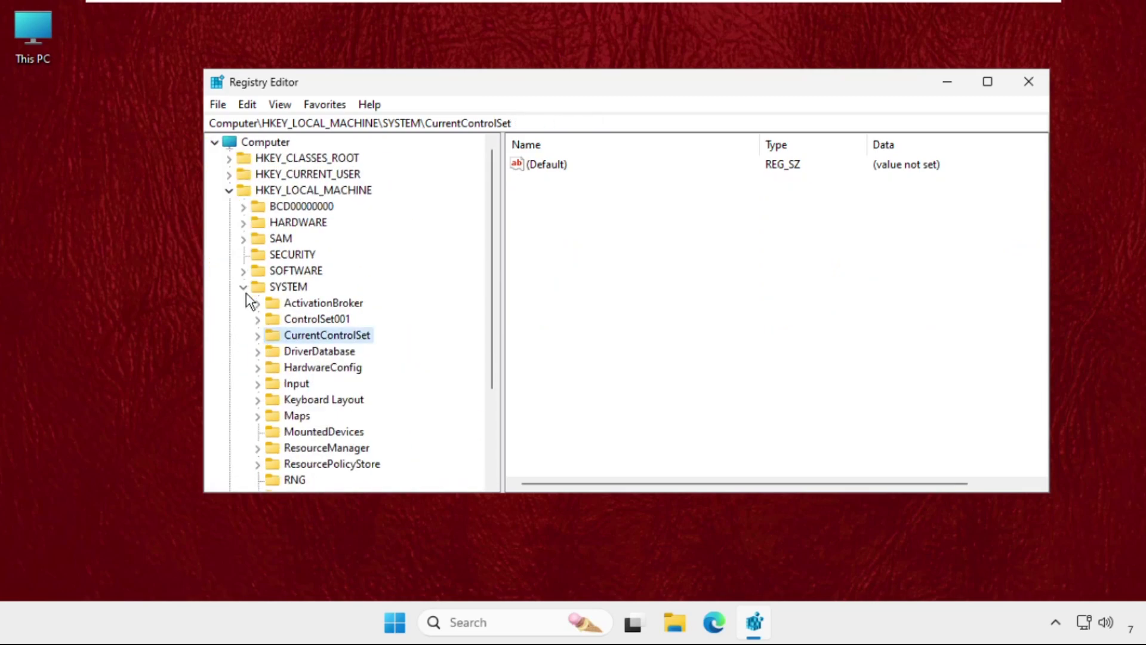
left_click(244, 287)
Step: Expand HKEY_LOCAL_MACHINE, SYSTEM and CurrentControlSet in the key tree
left_click(229, 191)
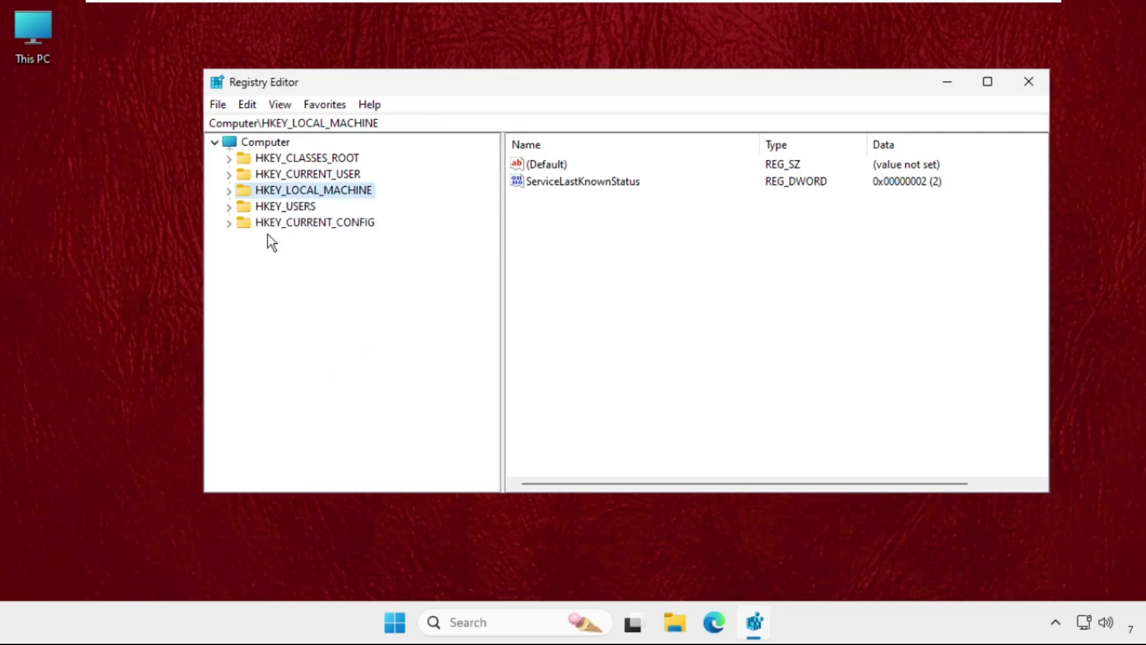
left_click(229, 191)
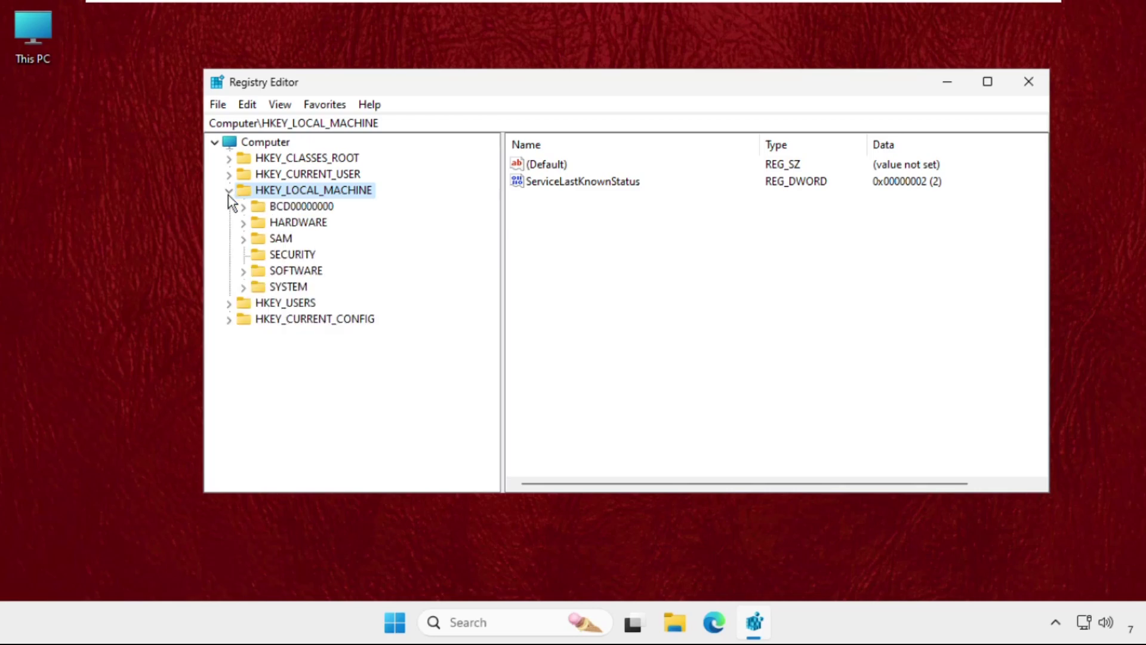
left_click(243, 288)
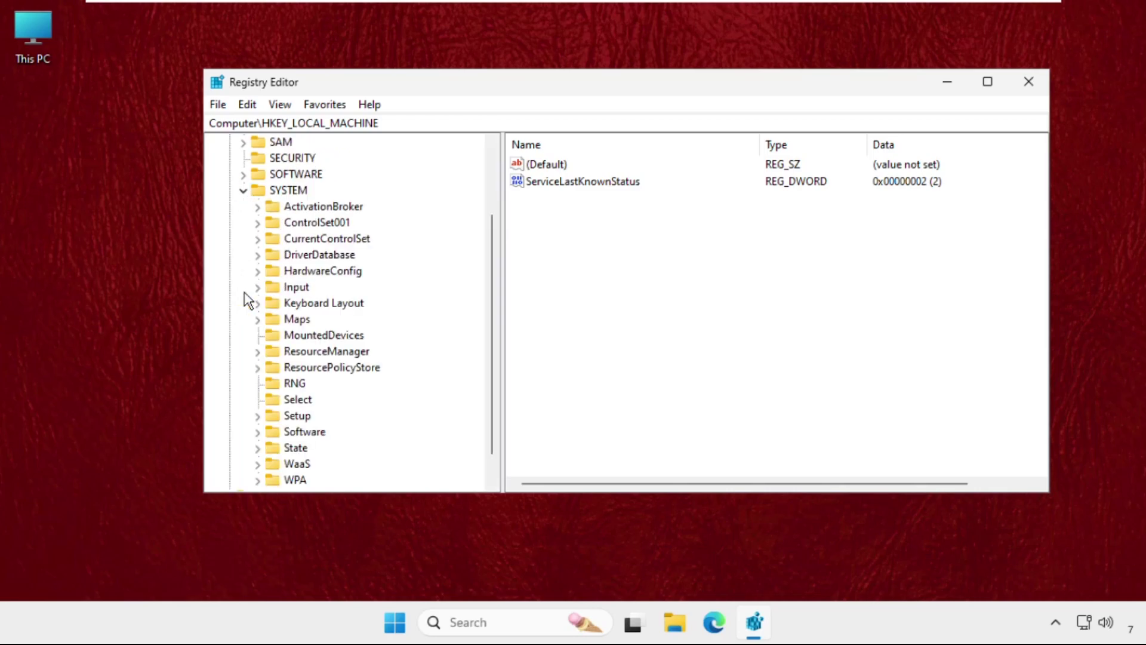
scroll(303, 319, "down", 1)
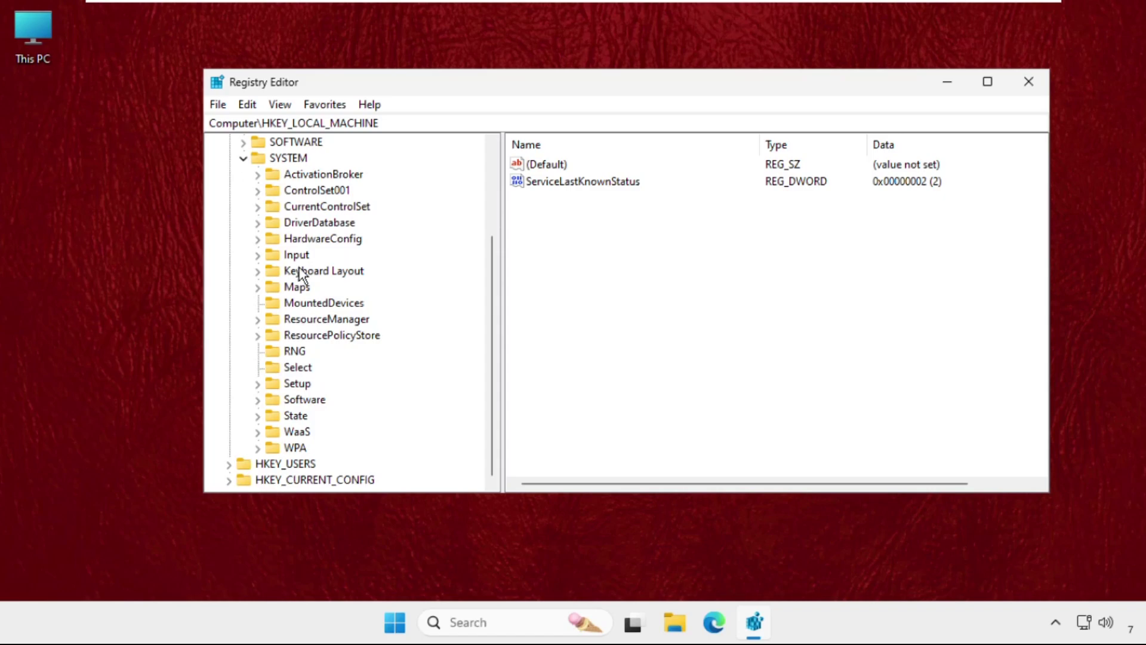
left_click(258, 207)
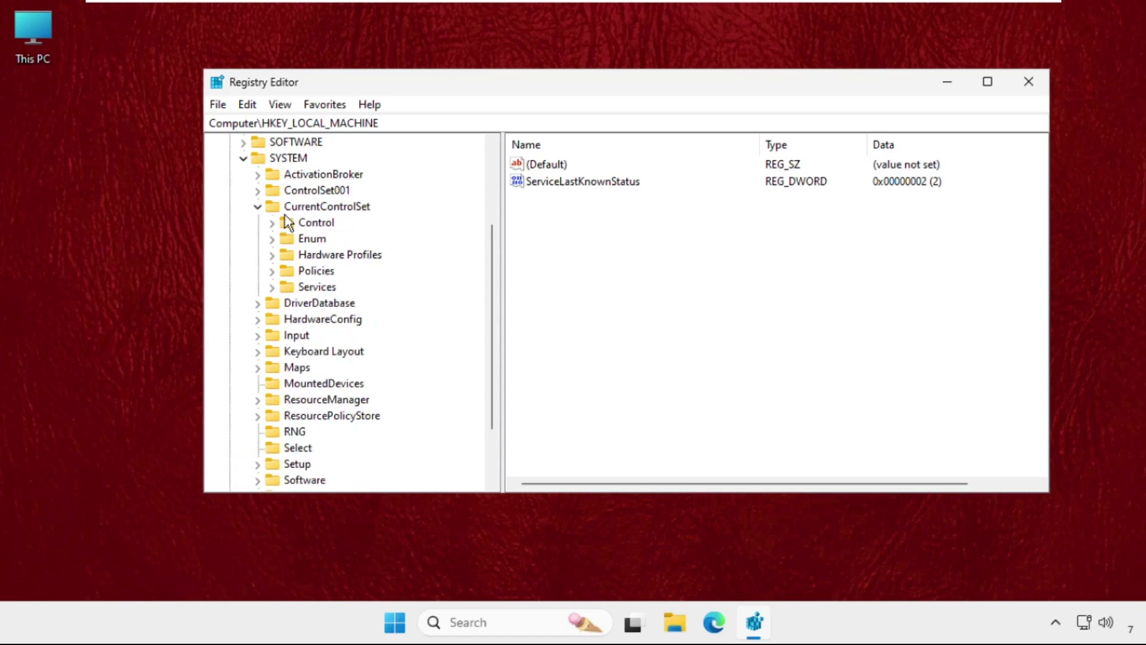
Step: Expand Control, then Session Manager to reveal its subkeys
left_click(268, 223)
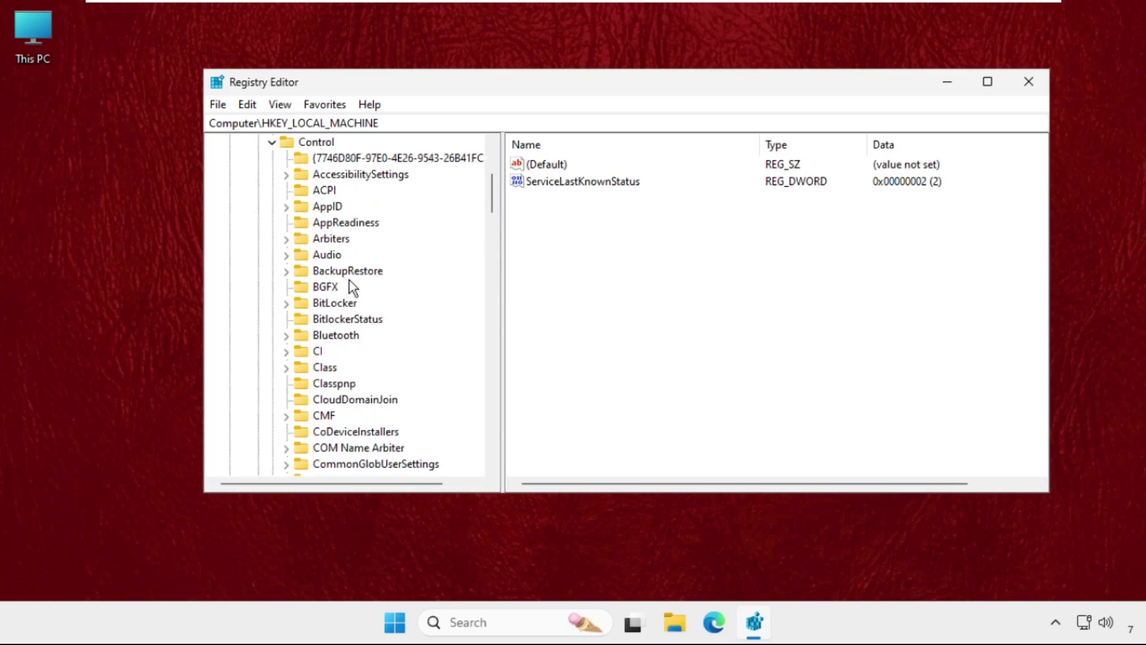
scroll(353, 292, "down", 8)
scroll(353, 290, "down", 17)
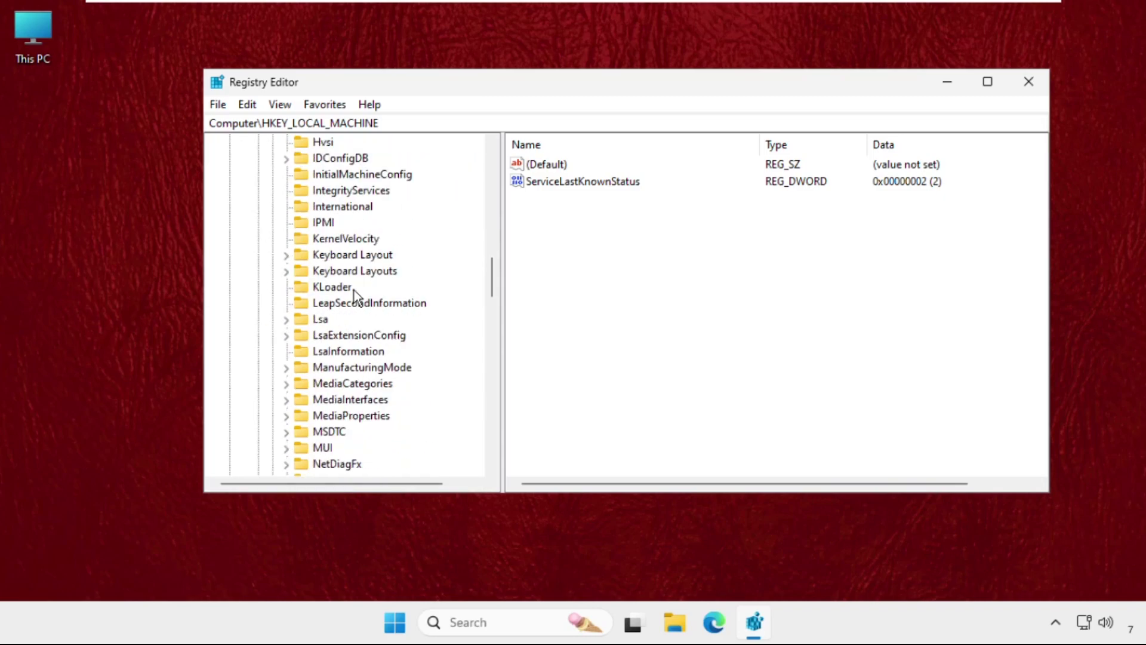
scroll(353, 292, "down", 6)
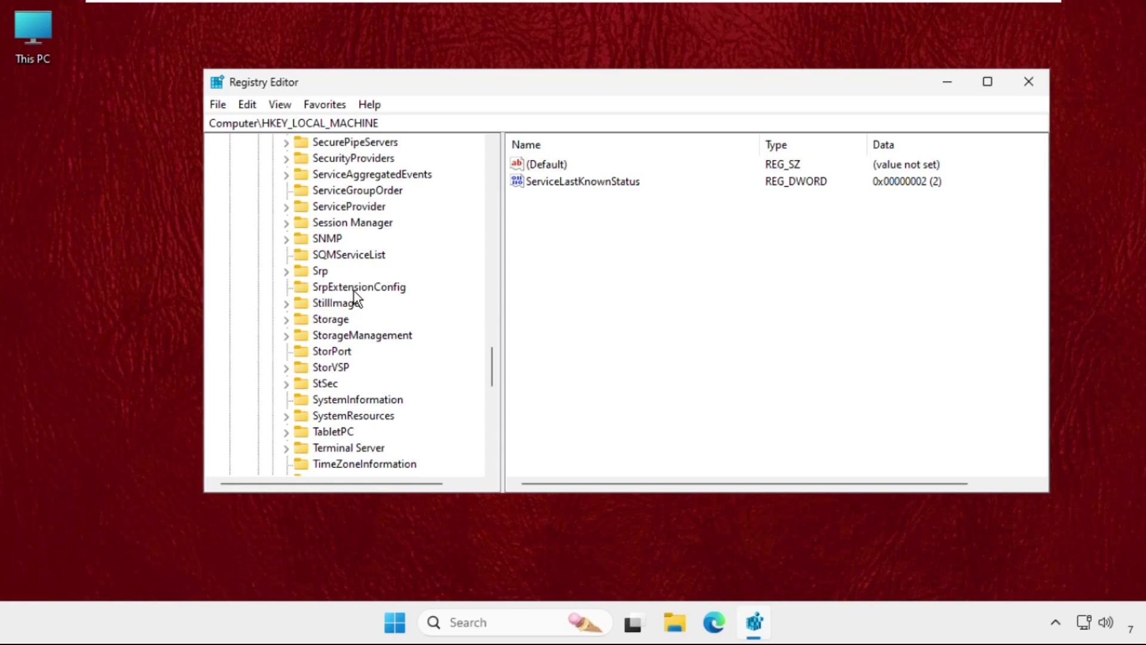
scroll(354, 327, "up", 1)
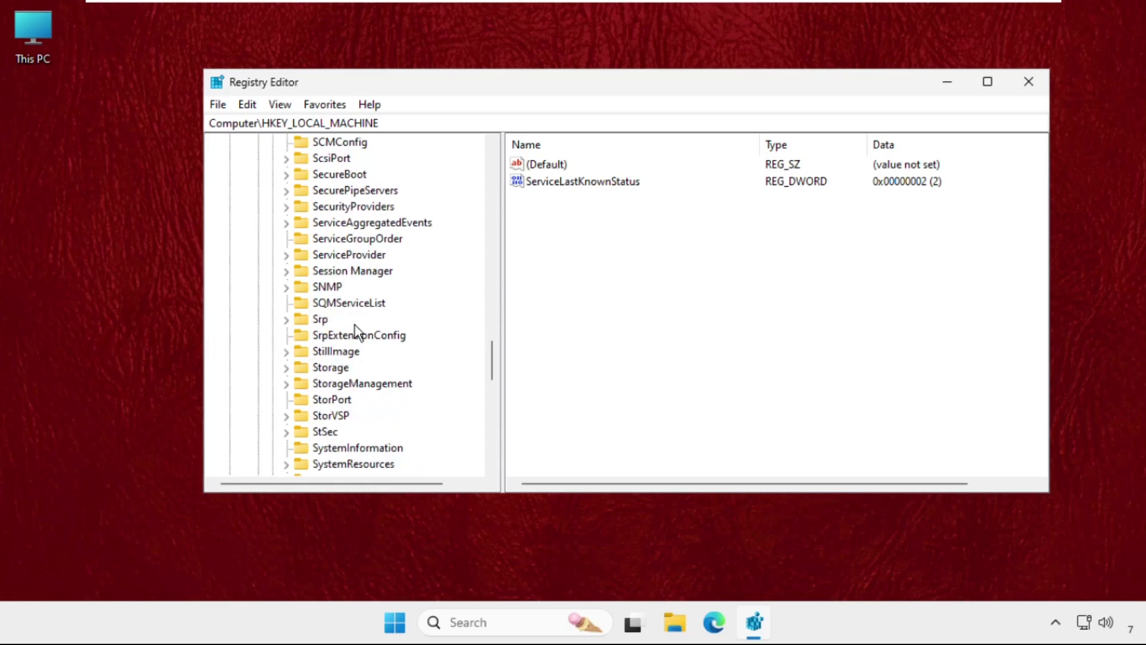
left_click(288, 271)
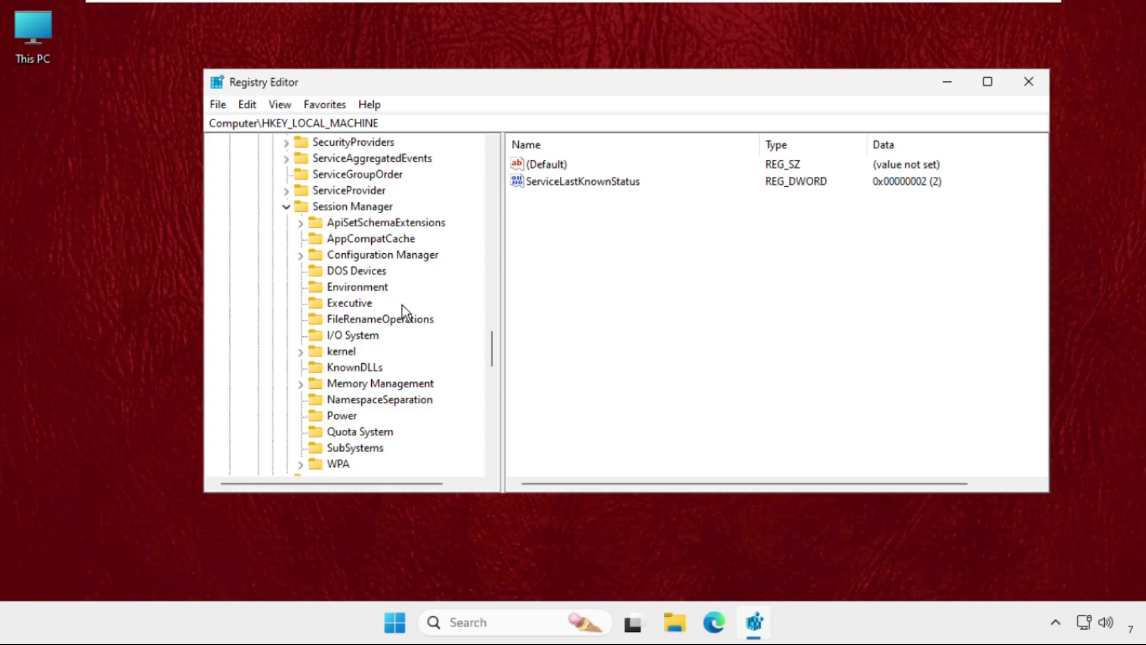
scroll(403, 310, "down", 1)
Step: Set ClearPageFileAtShutdown under Memory Management to 1, then close Registry Editor
left_click(384, 337)
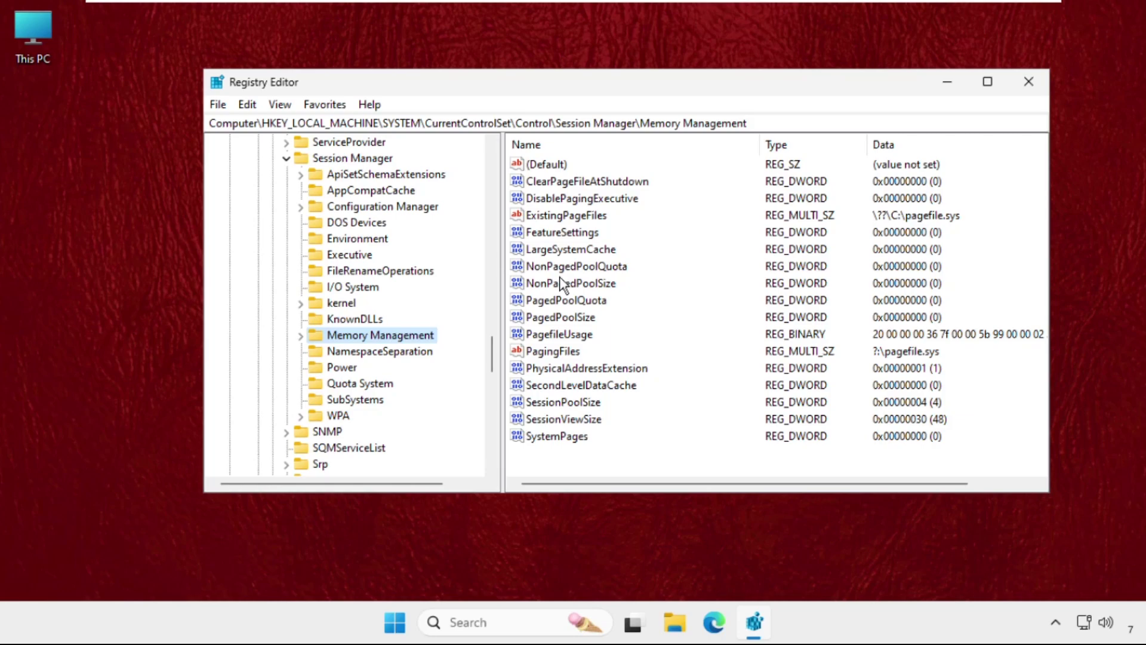
right_click(594, 184)
left_click(641, 197)
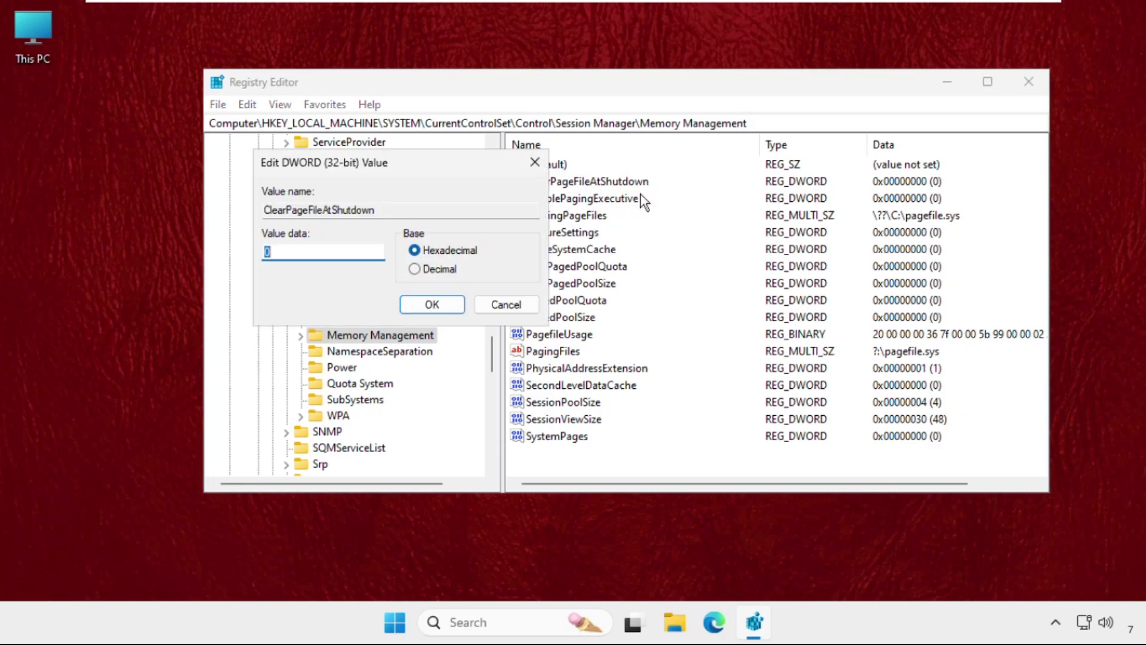
left_click_drag(439, 161, 940, 189)
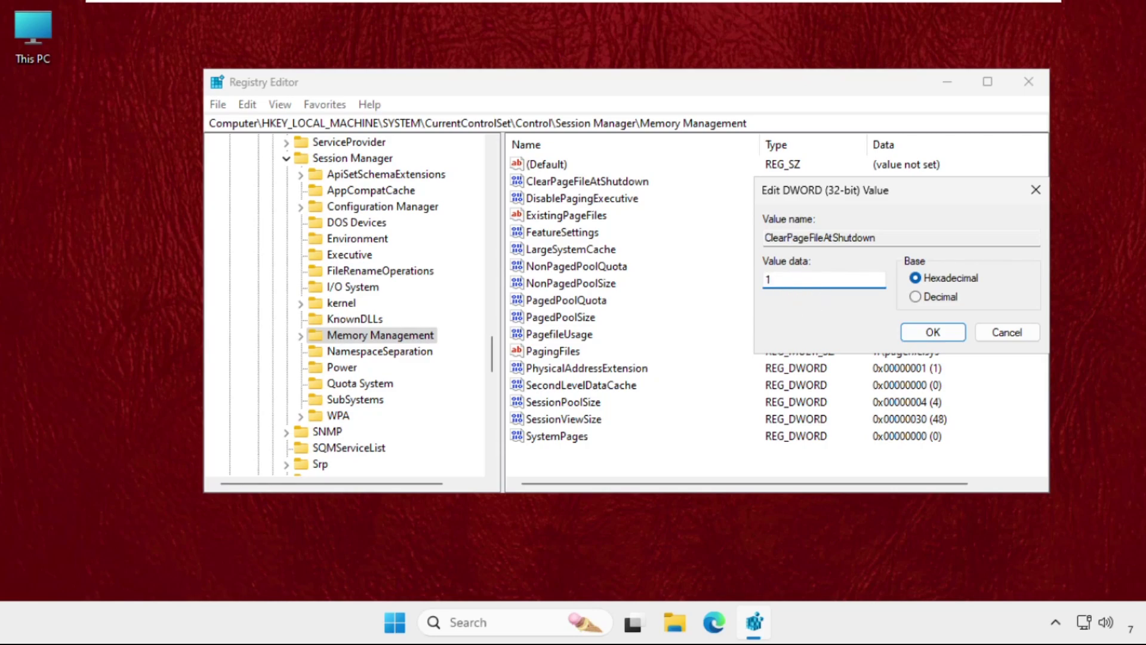
left_click(933, 332)
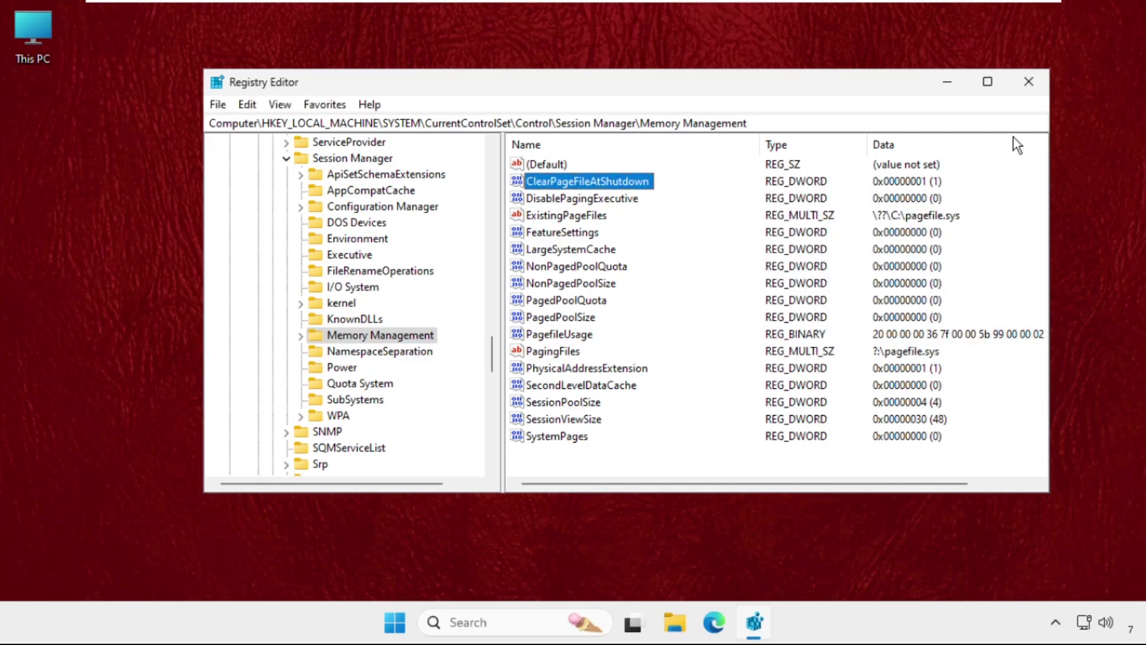
left_click(1029, 82)
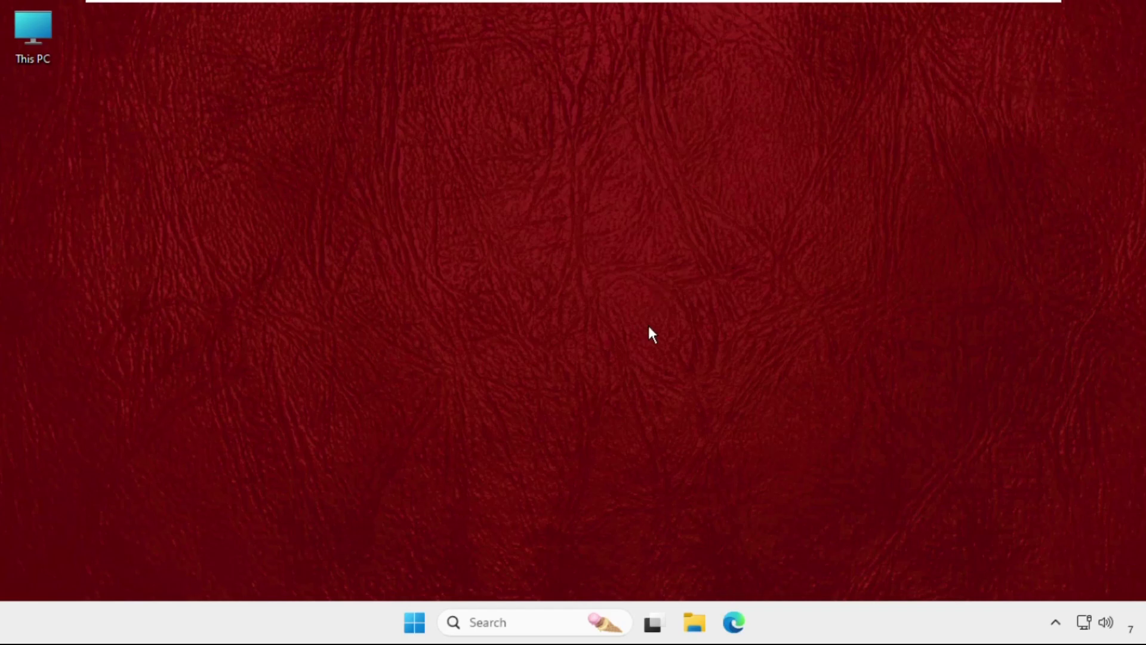
Step: Search 'background apps' and open the Installed apps page in Settings
left_click(528, 626)
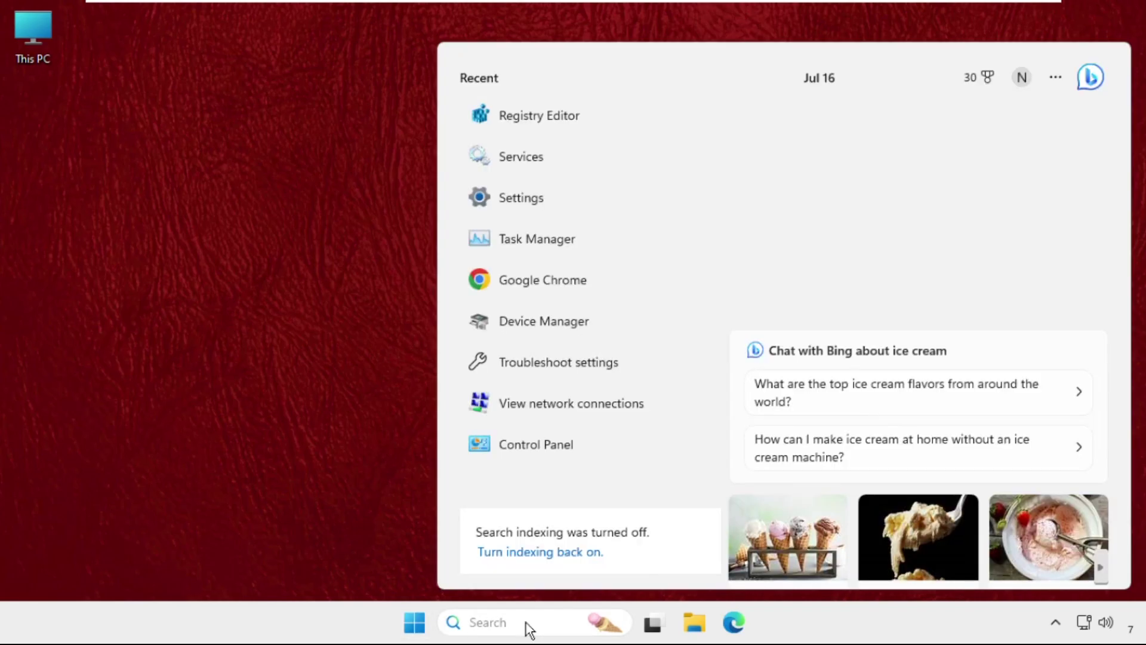
type("bac")
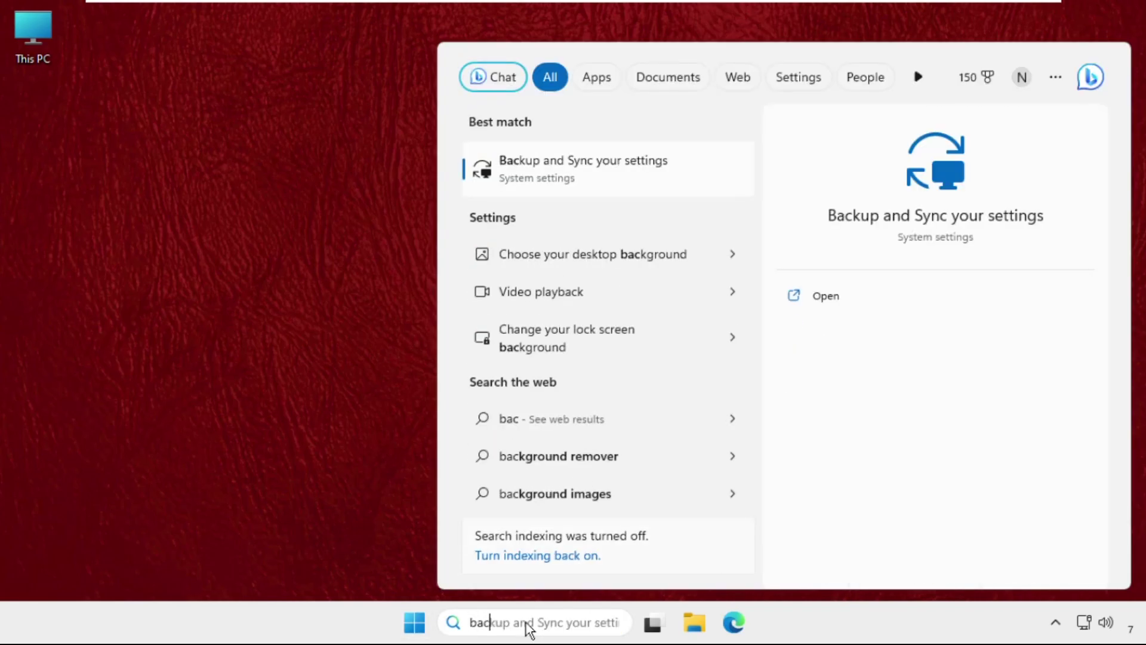
type("kgrou")
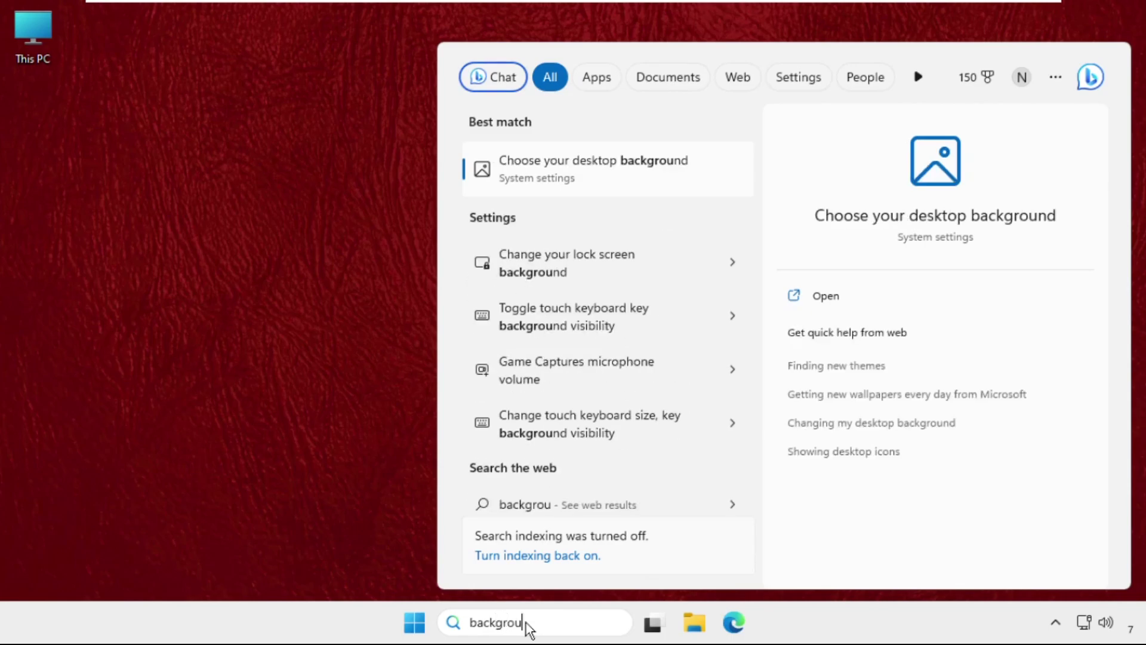
type("nd apps")
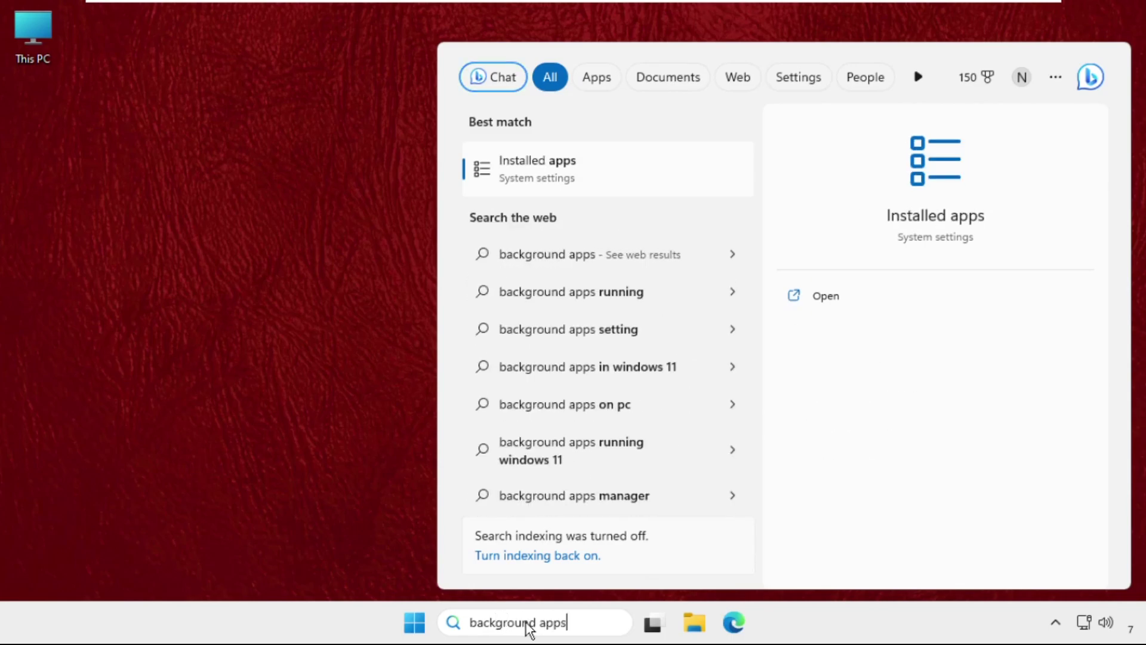
left_click(600, 175)
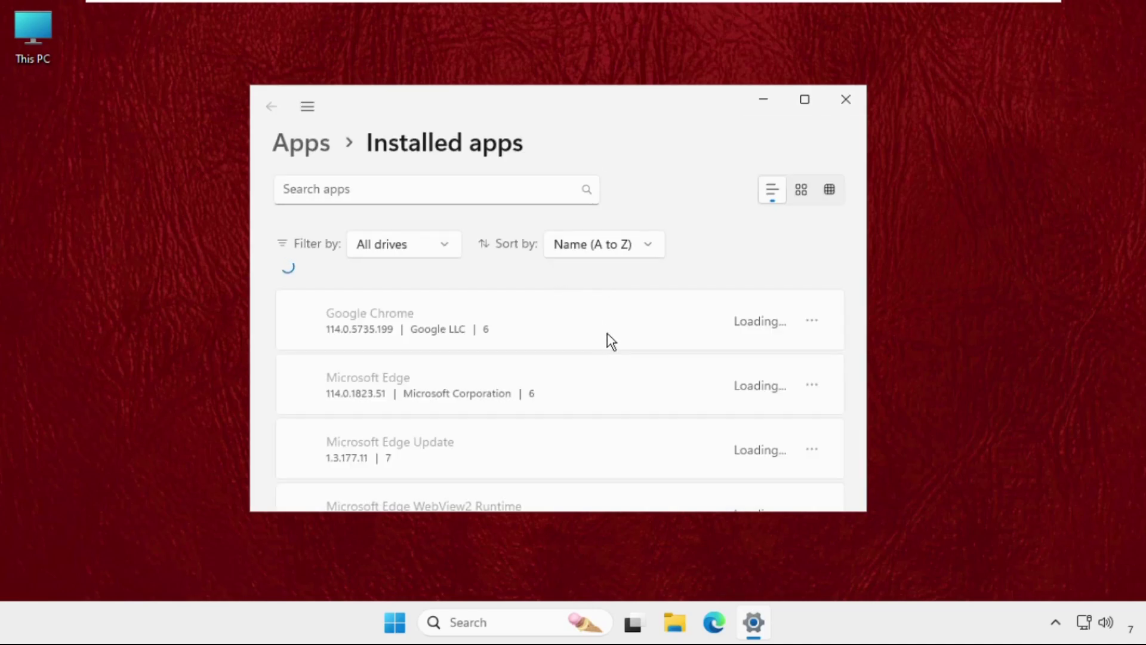
Step: Scroll through the Installed apps list to review the installed programs
scroll(608, 341, "down", 5)
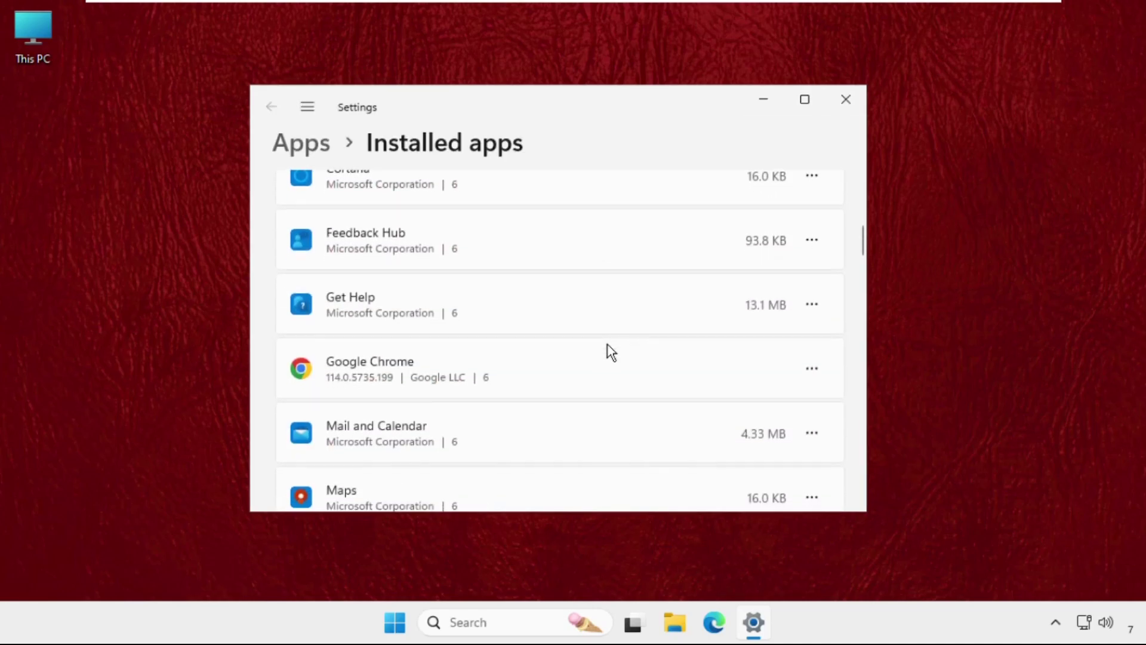
scroll(608, 346, "up", 5)
scroll(611, 358, "down", 3)
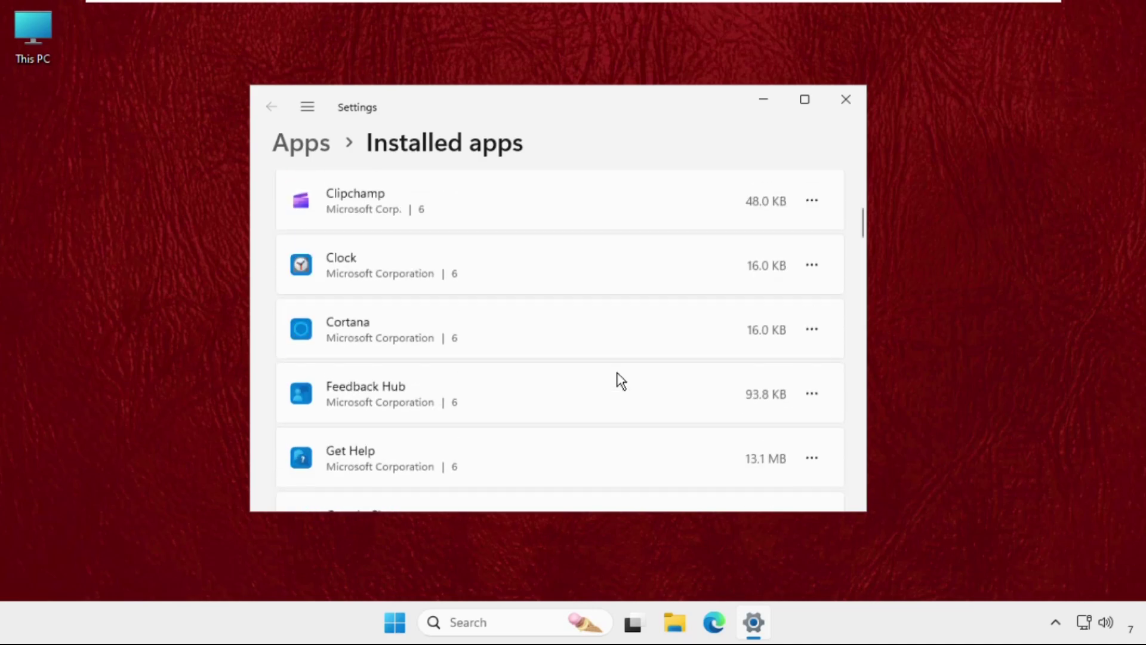
scroll(618, 381, "down", 8)
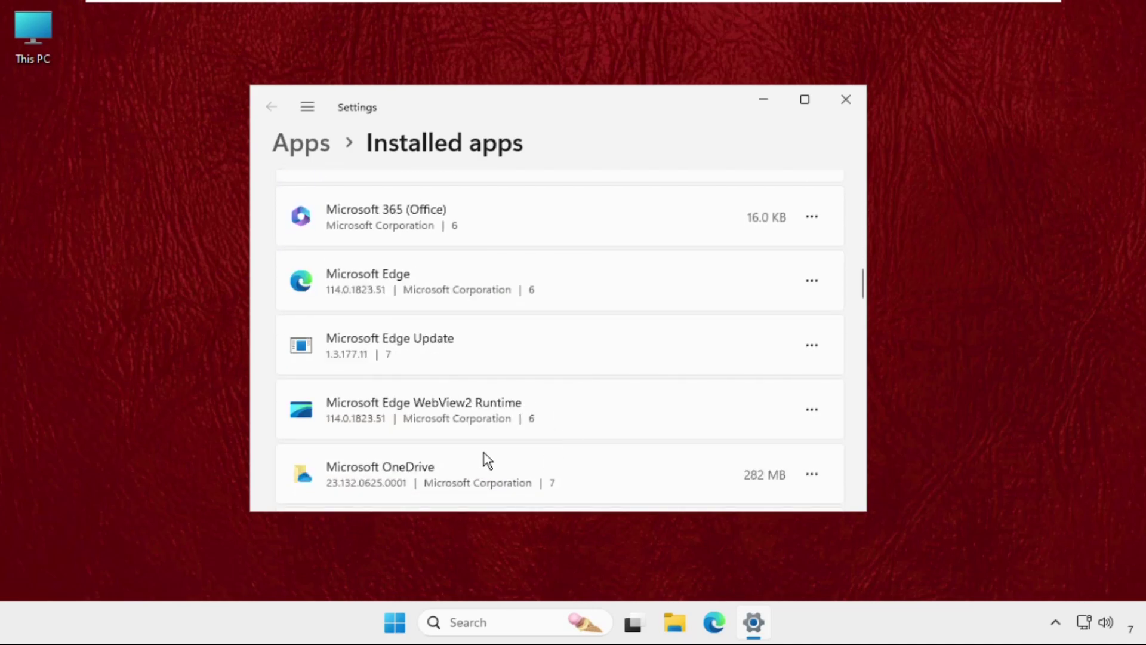
scroll(496, 412, "down", 7)
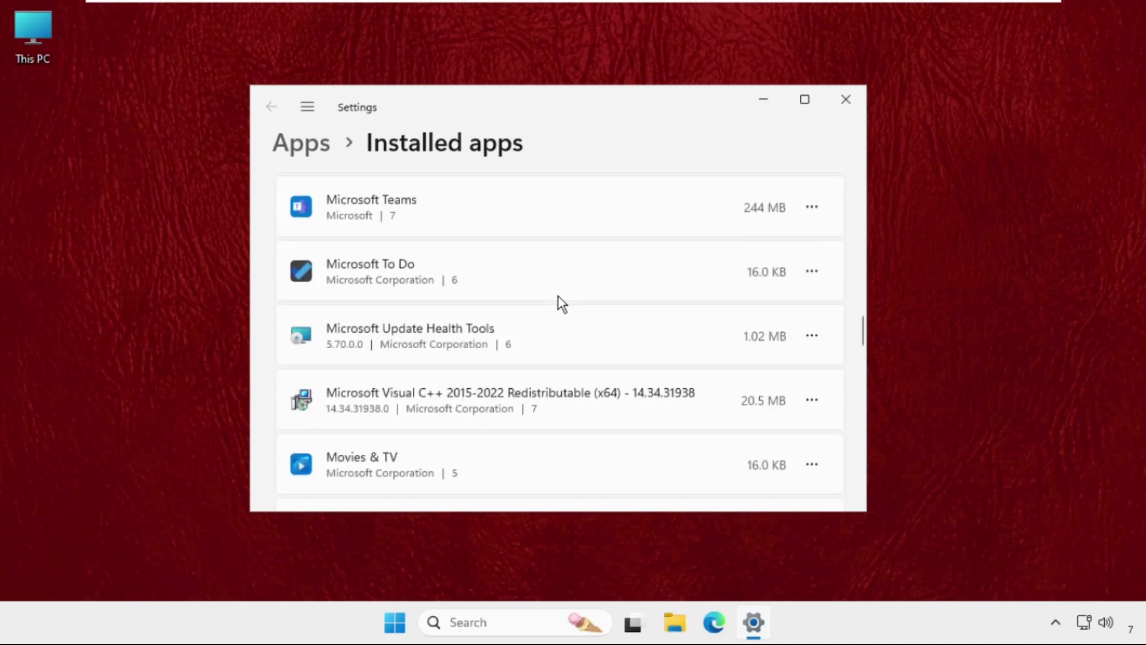
scroll(562, 304, "down", 2)
Step: Close Settings and bring up the Start menu's power options with Restart
left_click(841, 98)
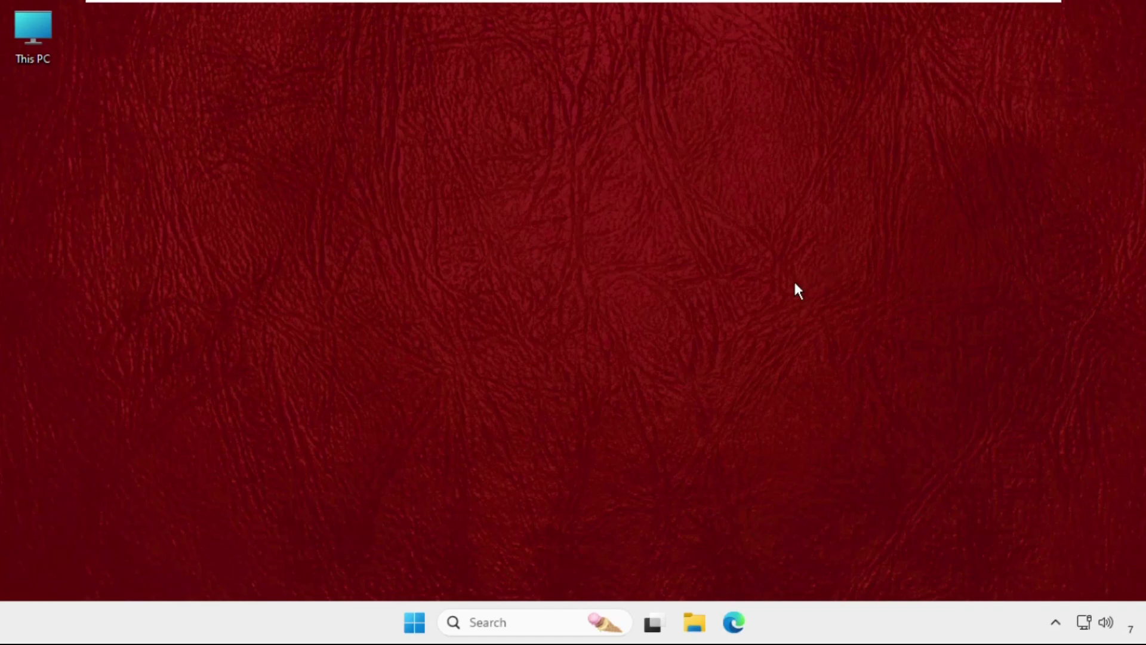
left_click(414, 622)
left_click(800, 562)
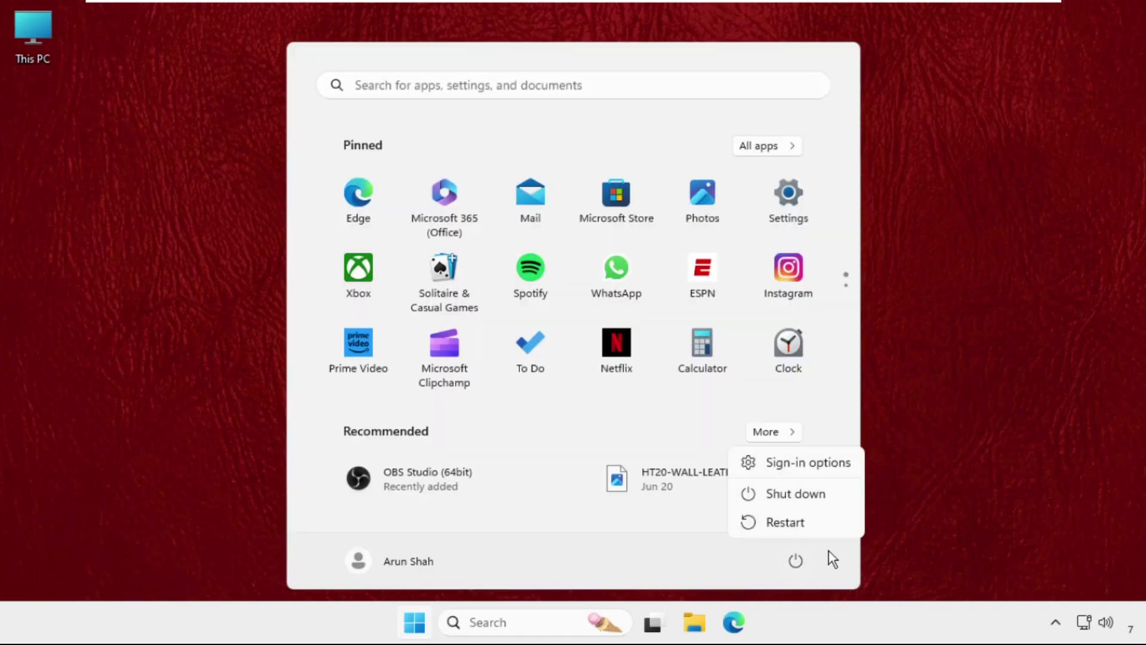